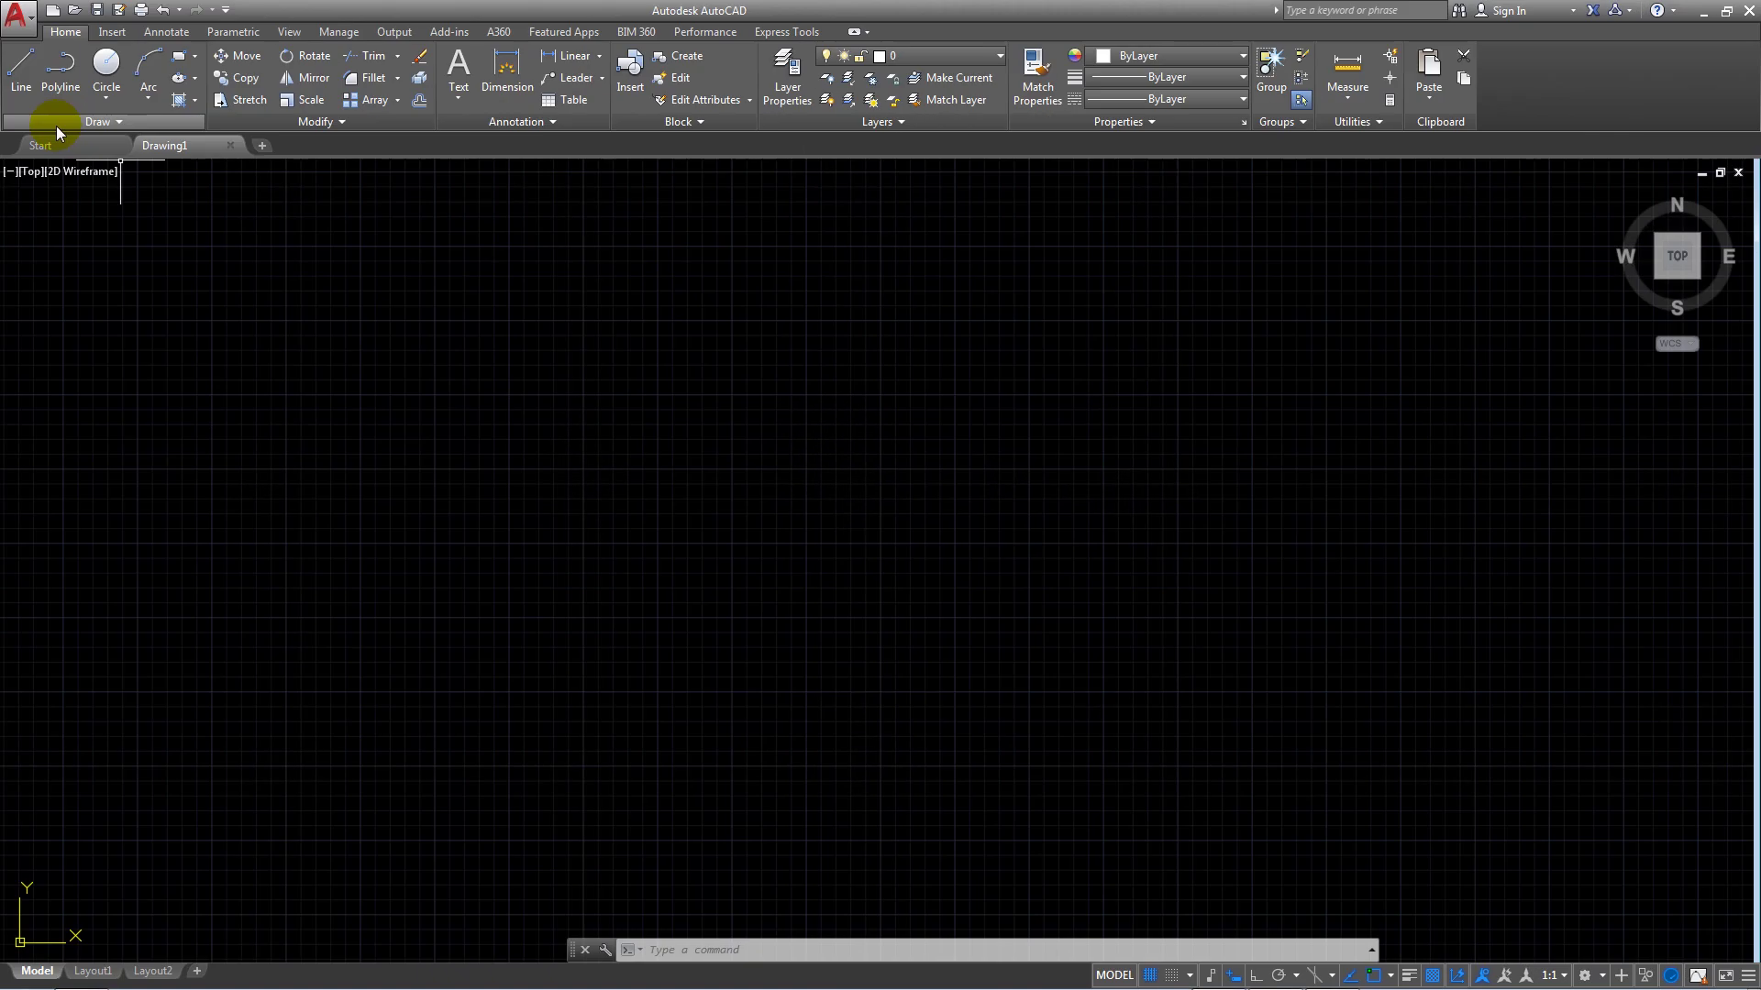
- Open the AutoCAD application menu to show the New drawing options
left_click(19, 13)
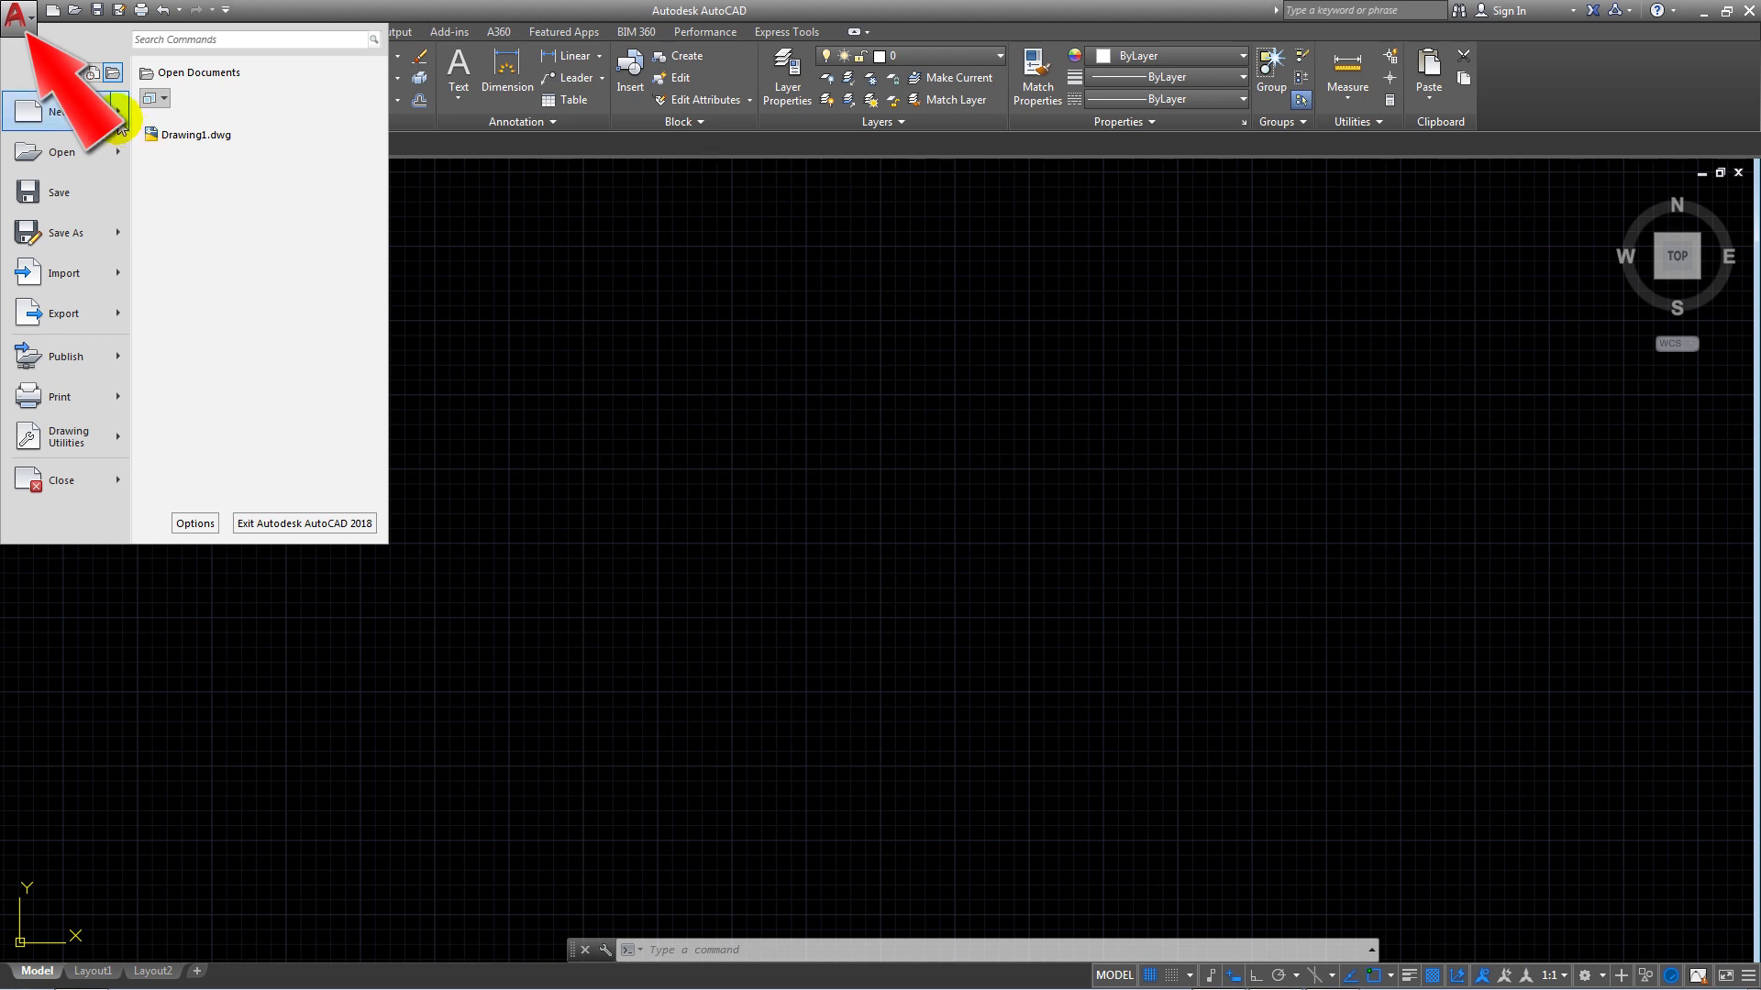
mouse_move(58, 112)
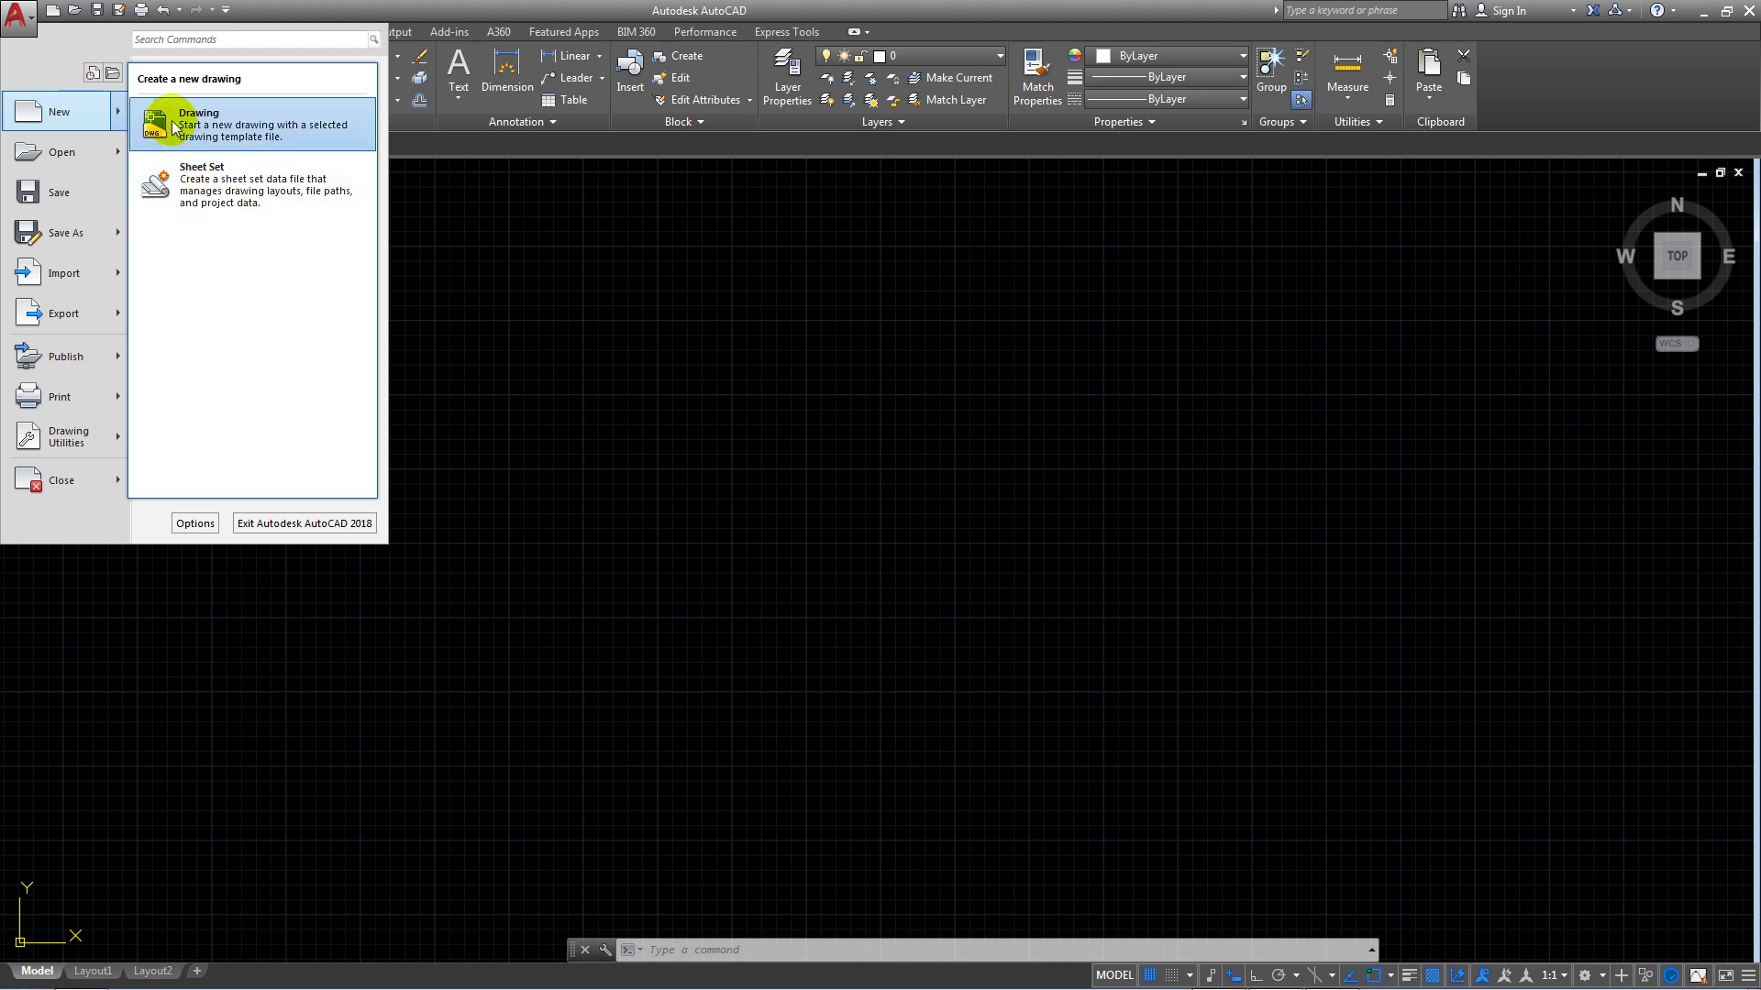
- Browse the application menu's Open and Save As entries, ending on the Import submenu listing PDF
left_click(114, 156)
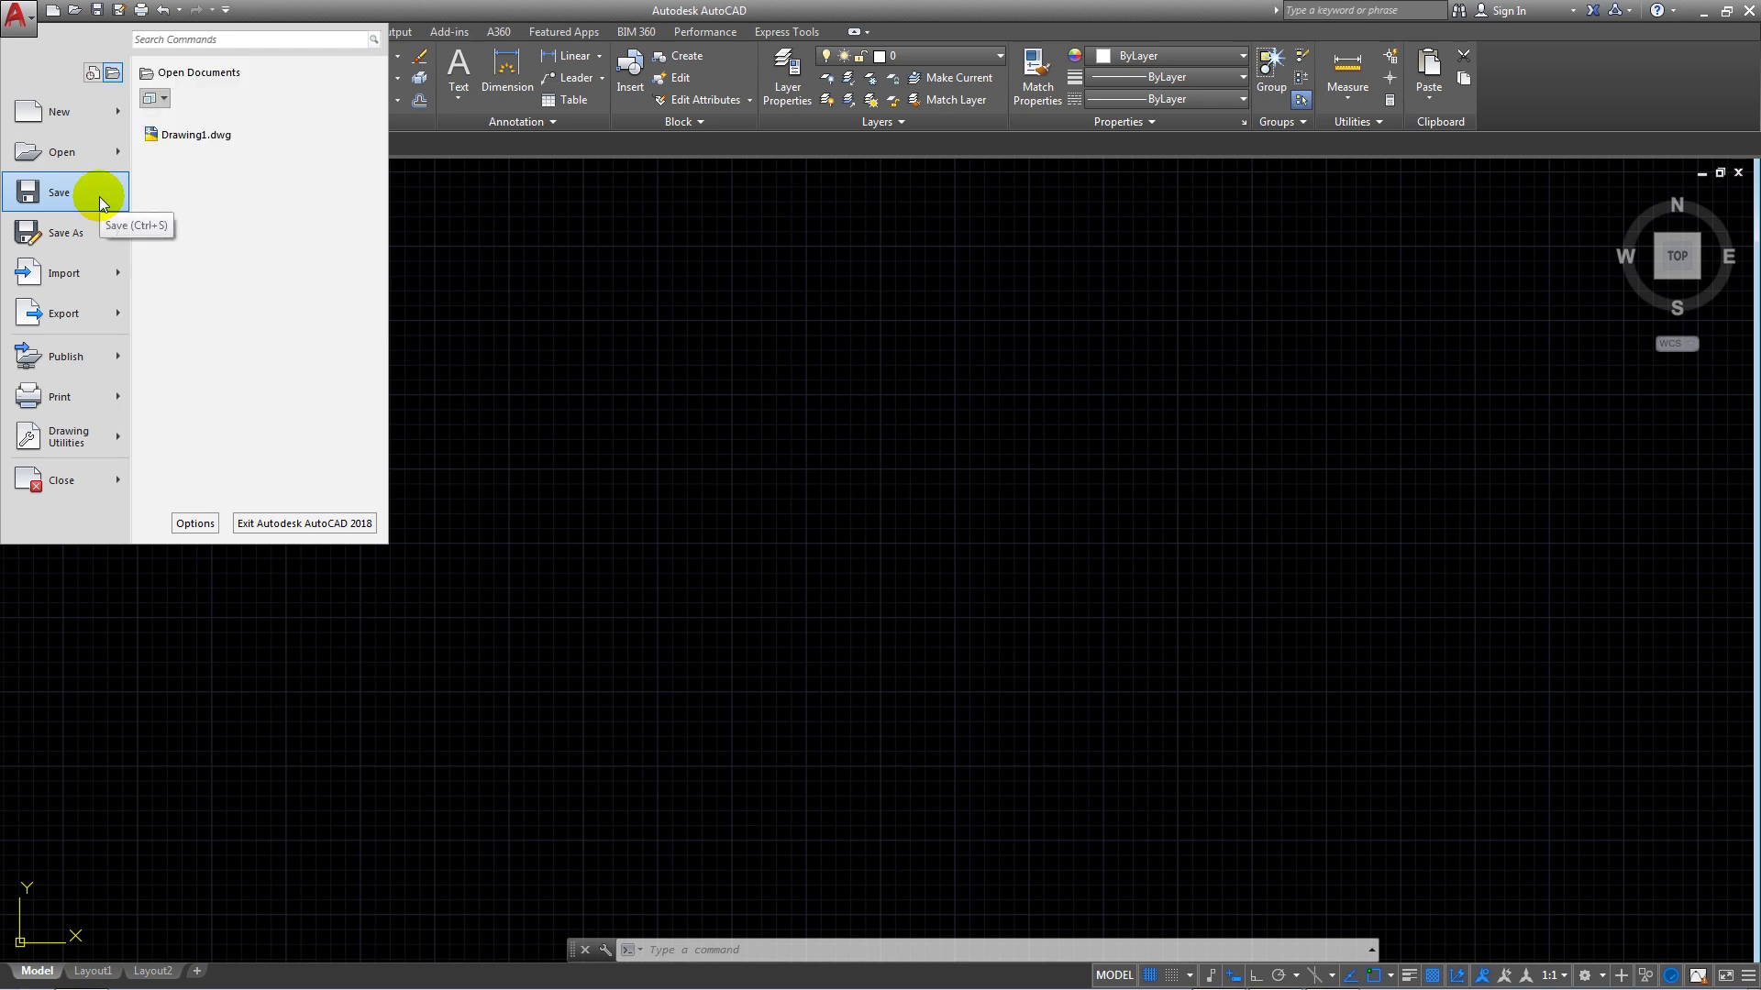
left_click(156, 99)
left_click(281, 195)
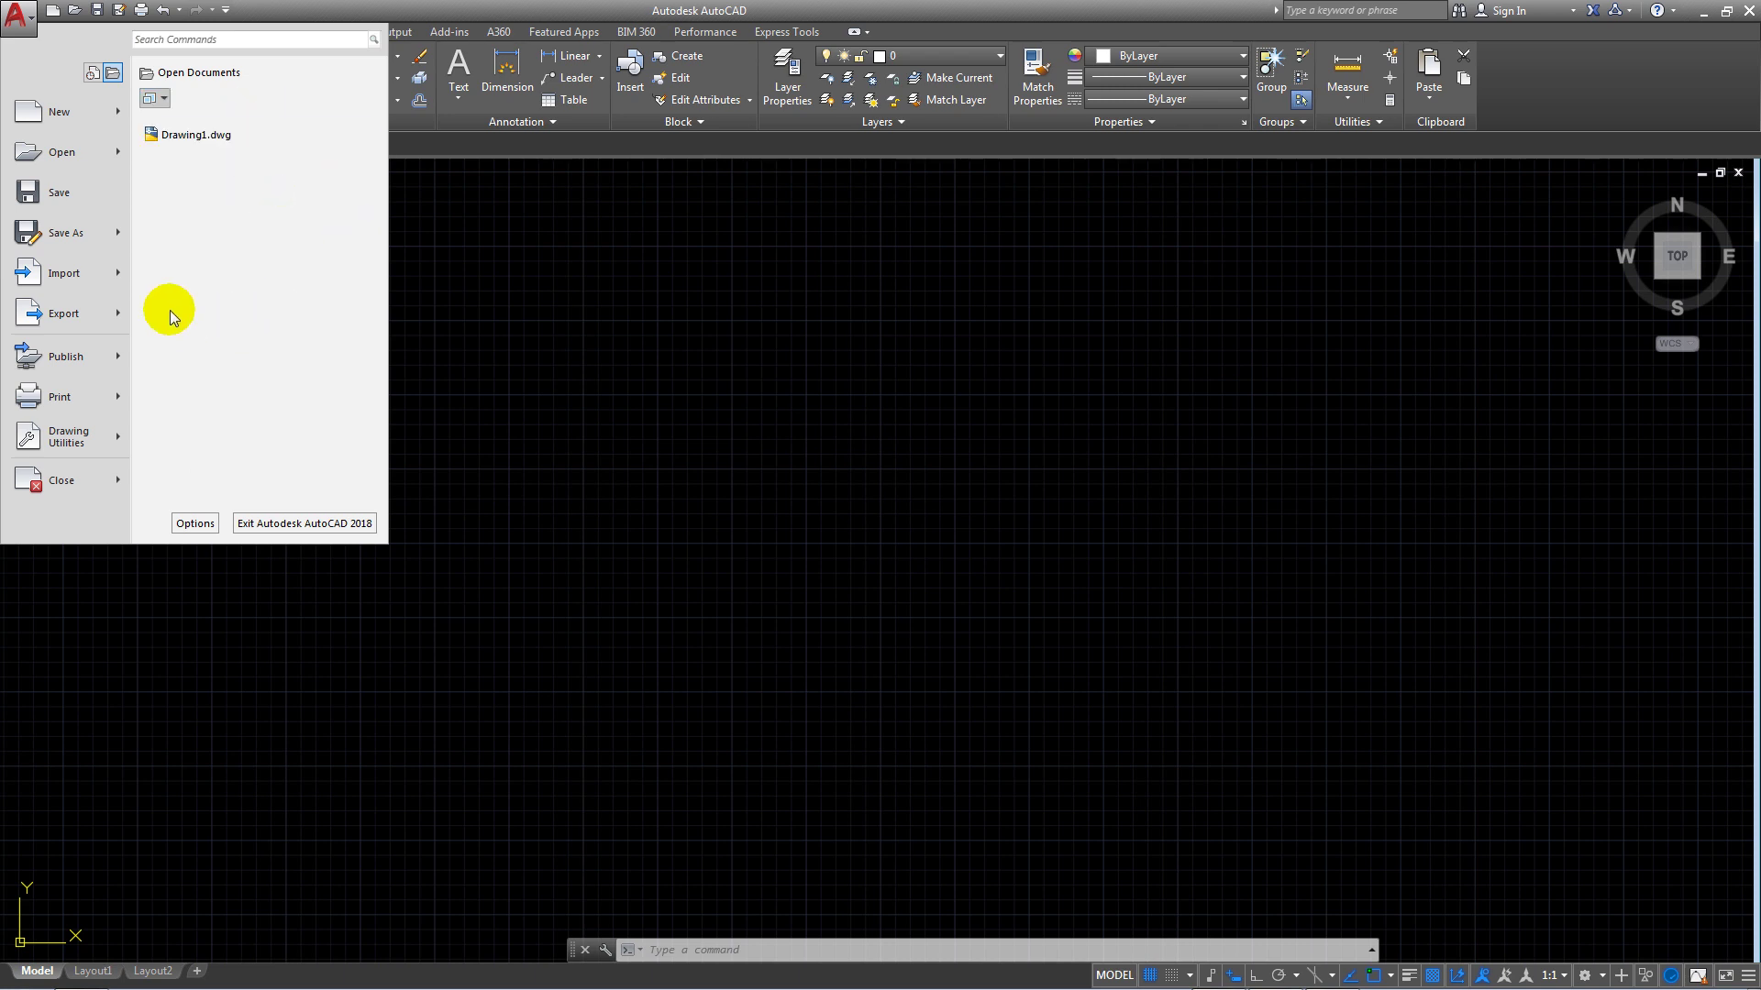
left_click(117, 235)
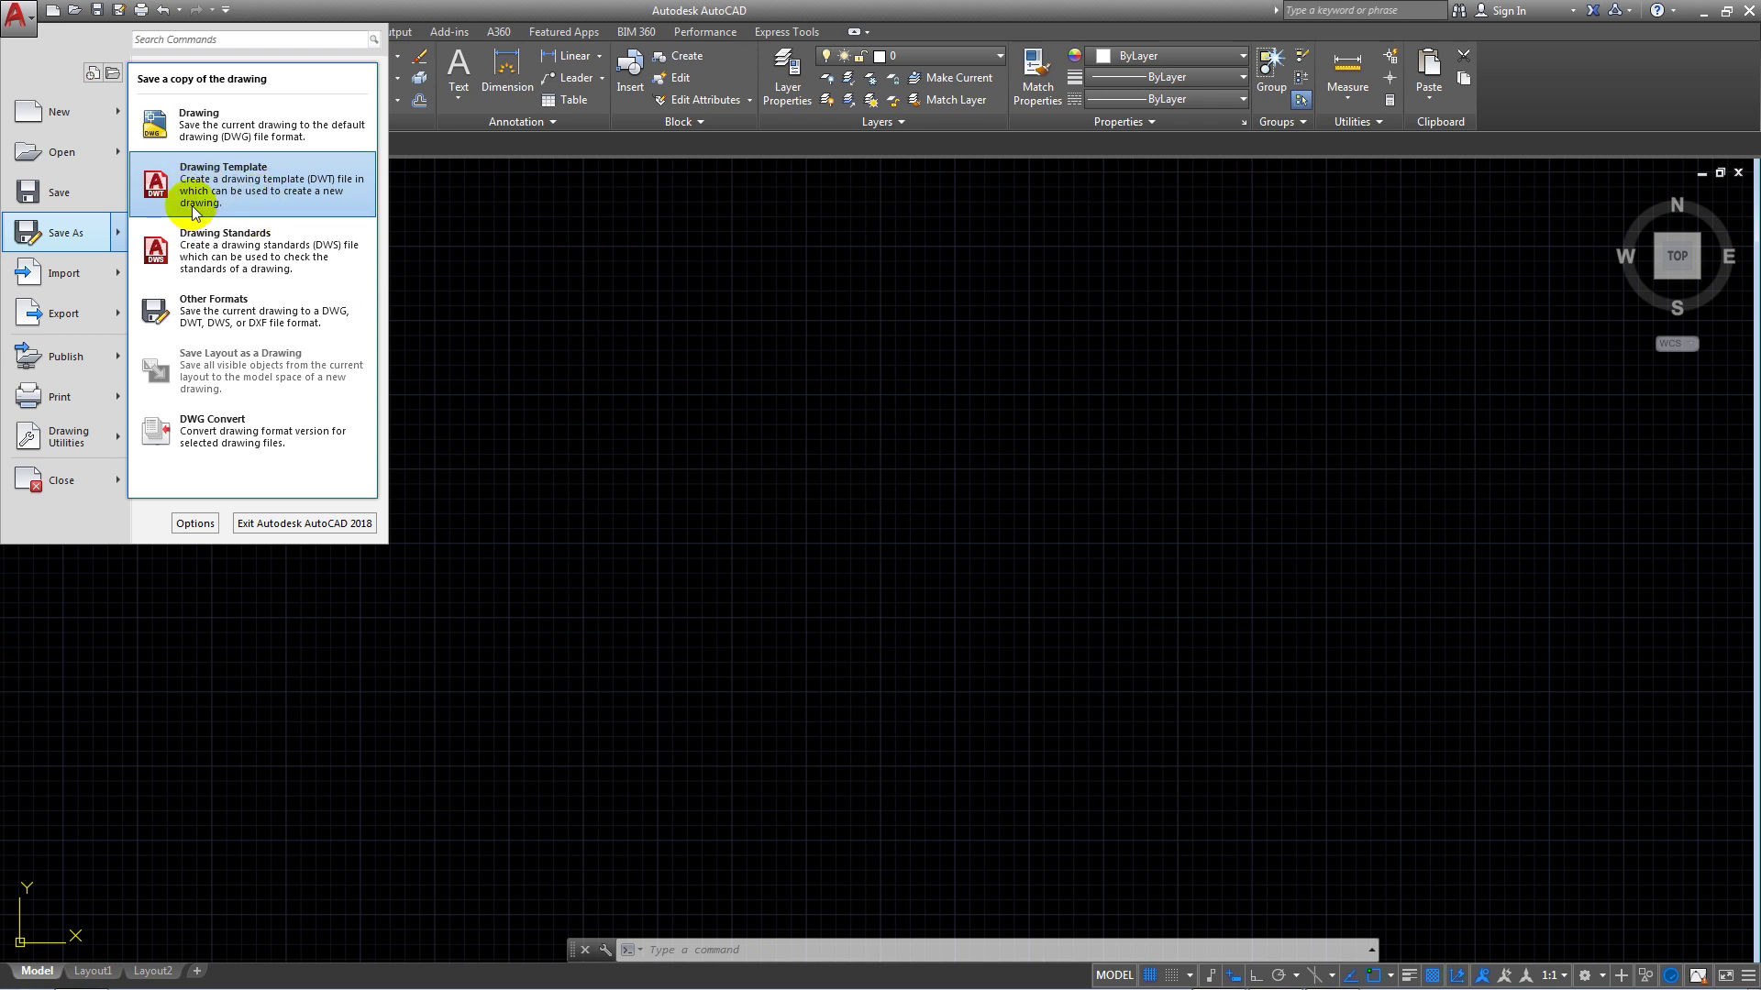
left_click(119, 272)
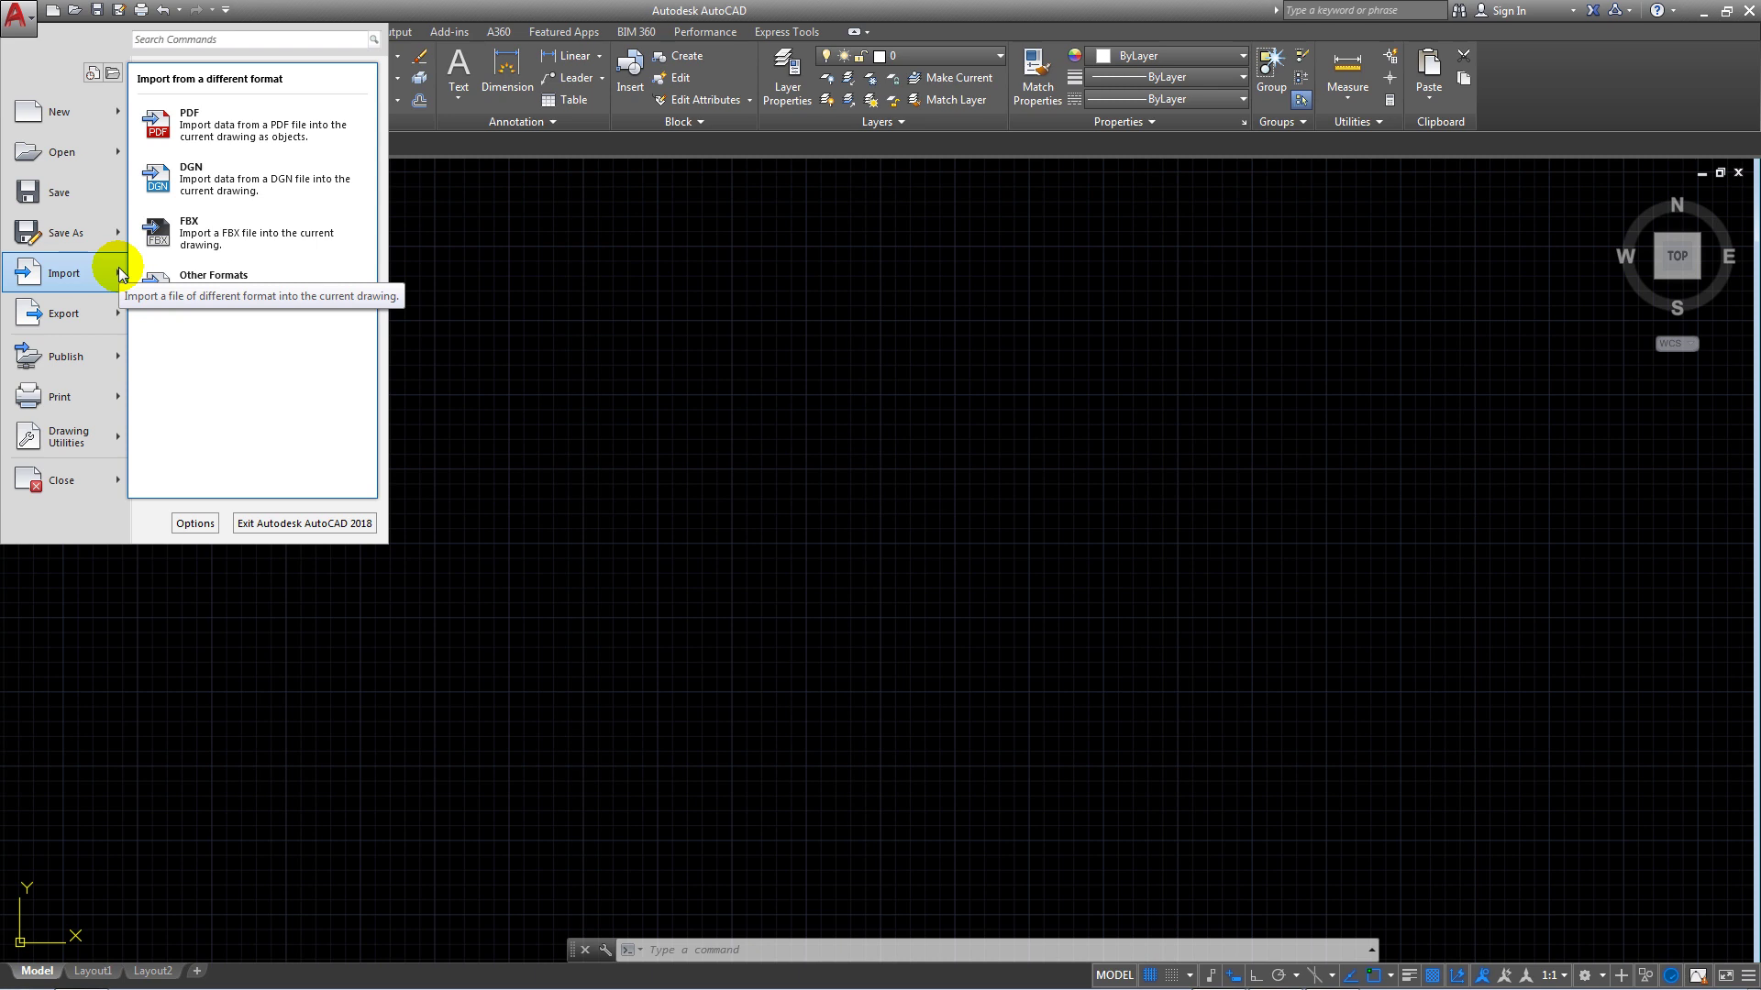
- Start PDFIMPORT from Import > PDF, restarting it once, and choose the File option to browse
left_click(192, 126)
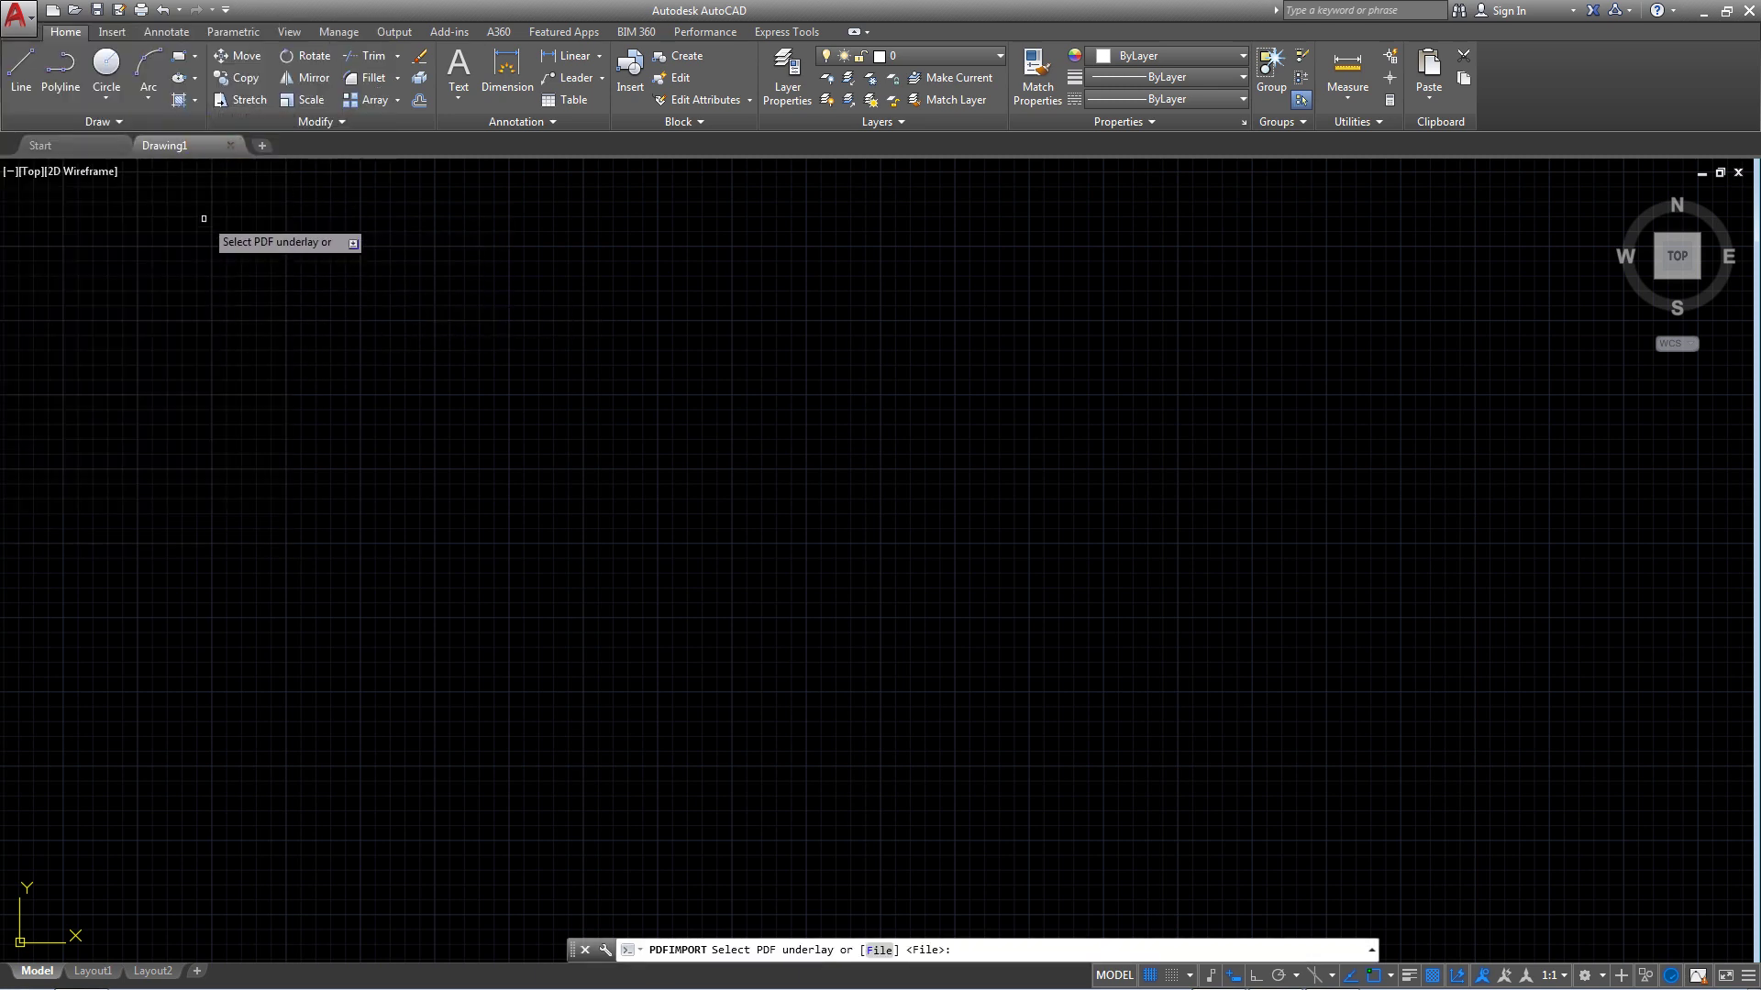
left_click(18, 13)
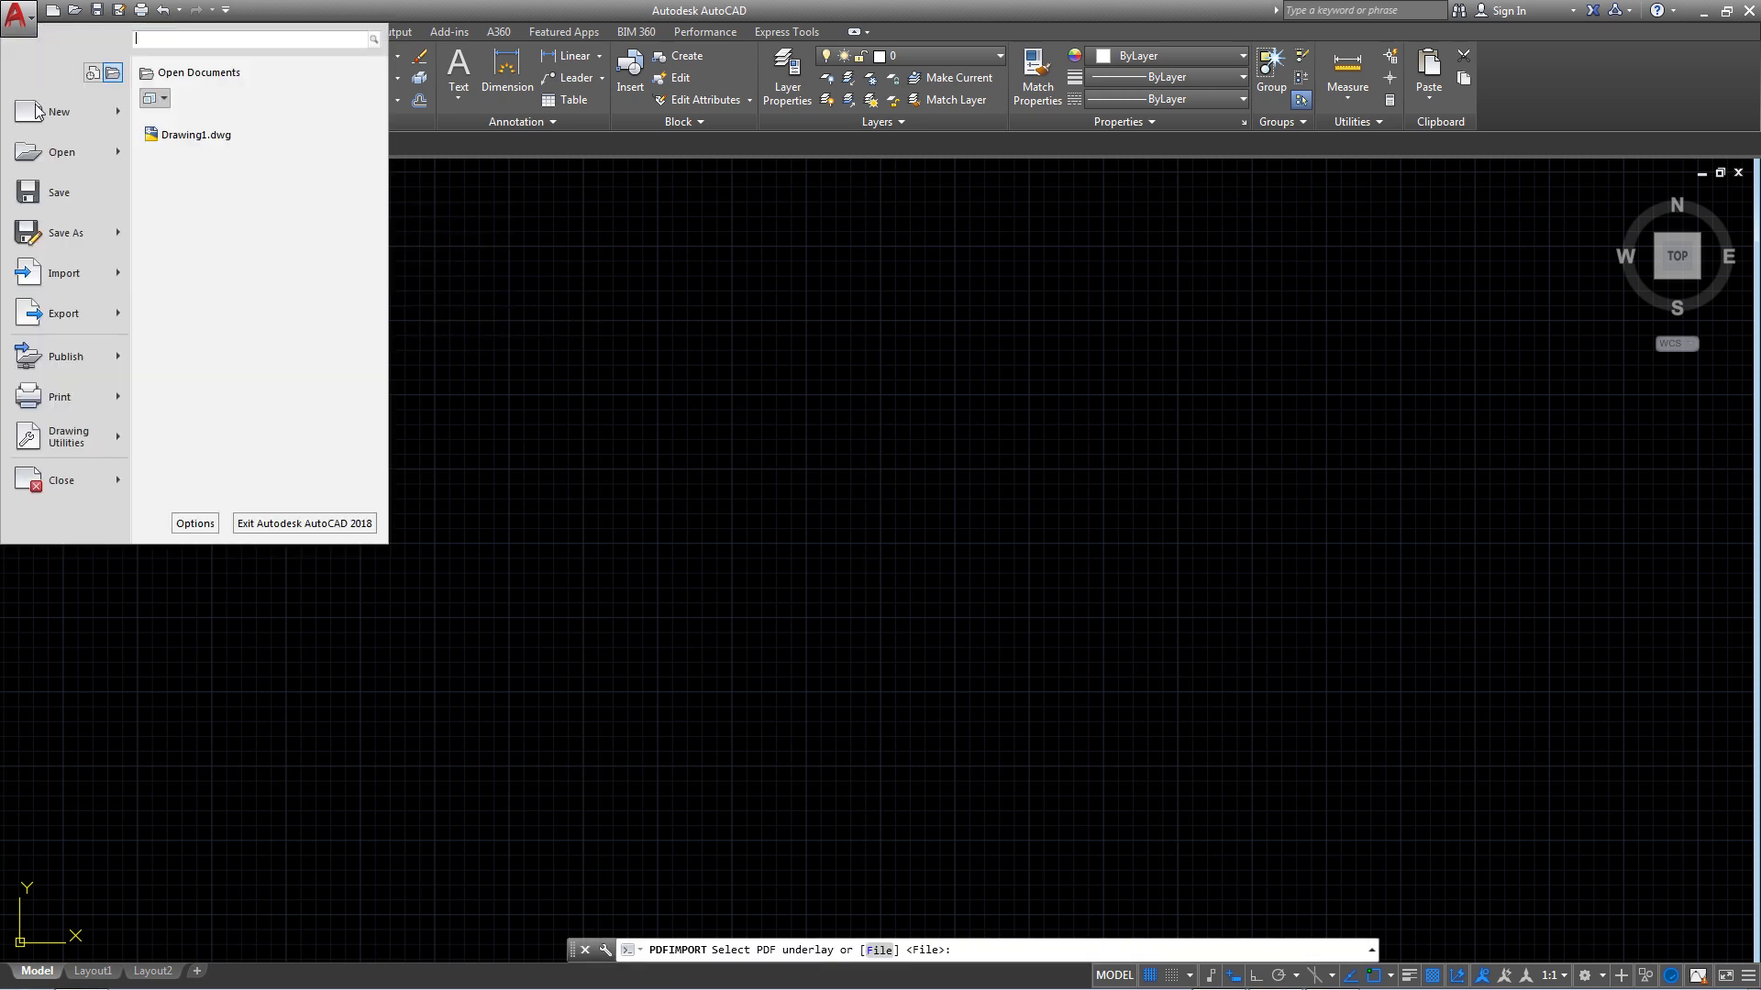
left_click(117, 274)
left_click(220, 129)
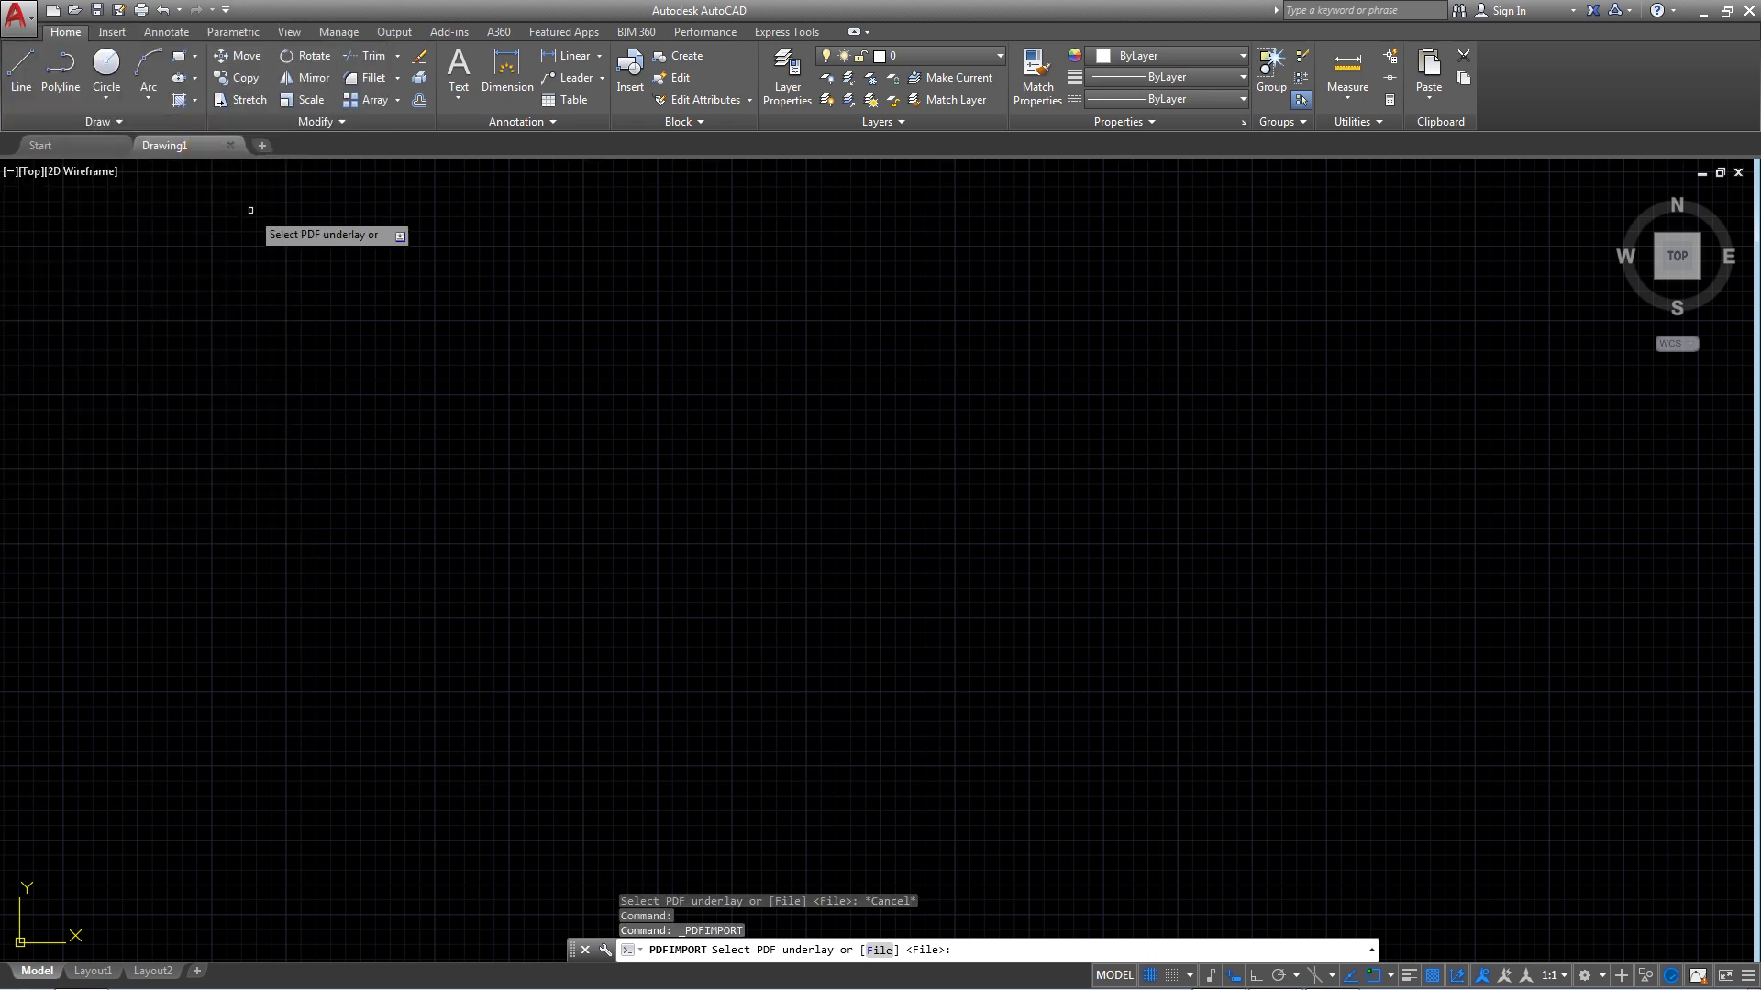
left_click(690, 950)
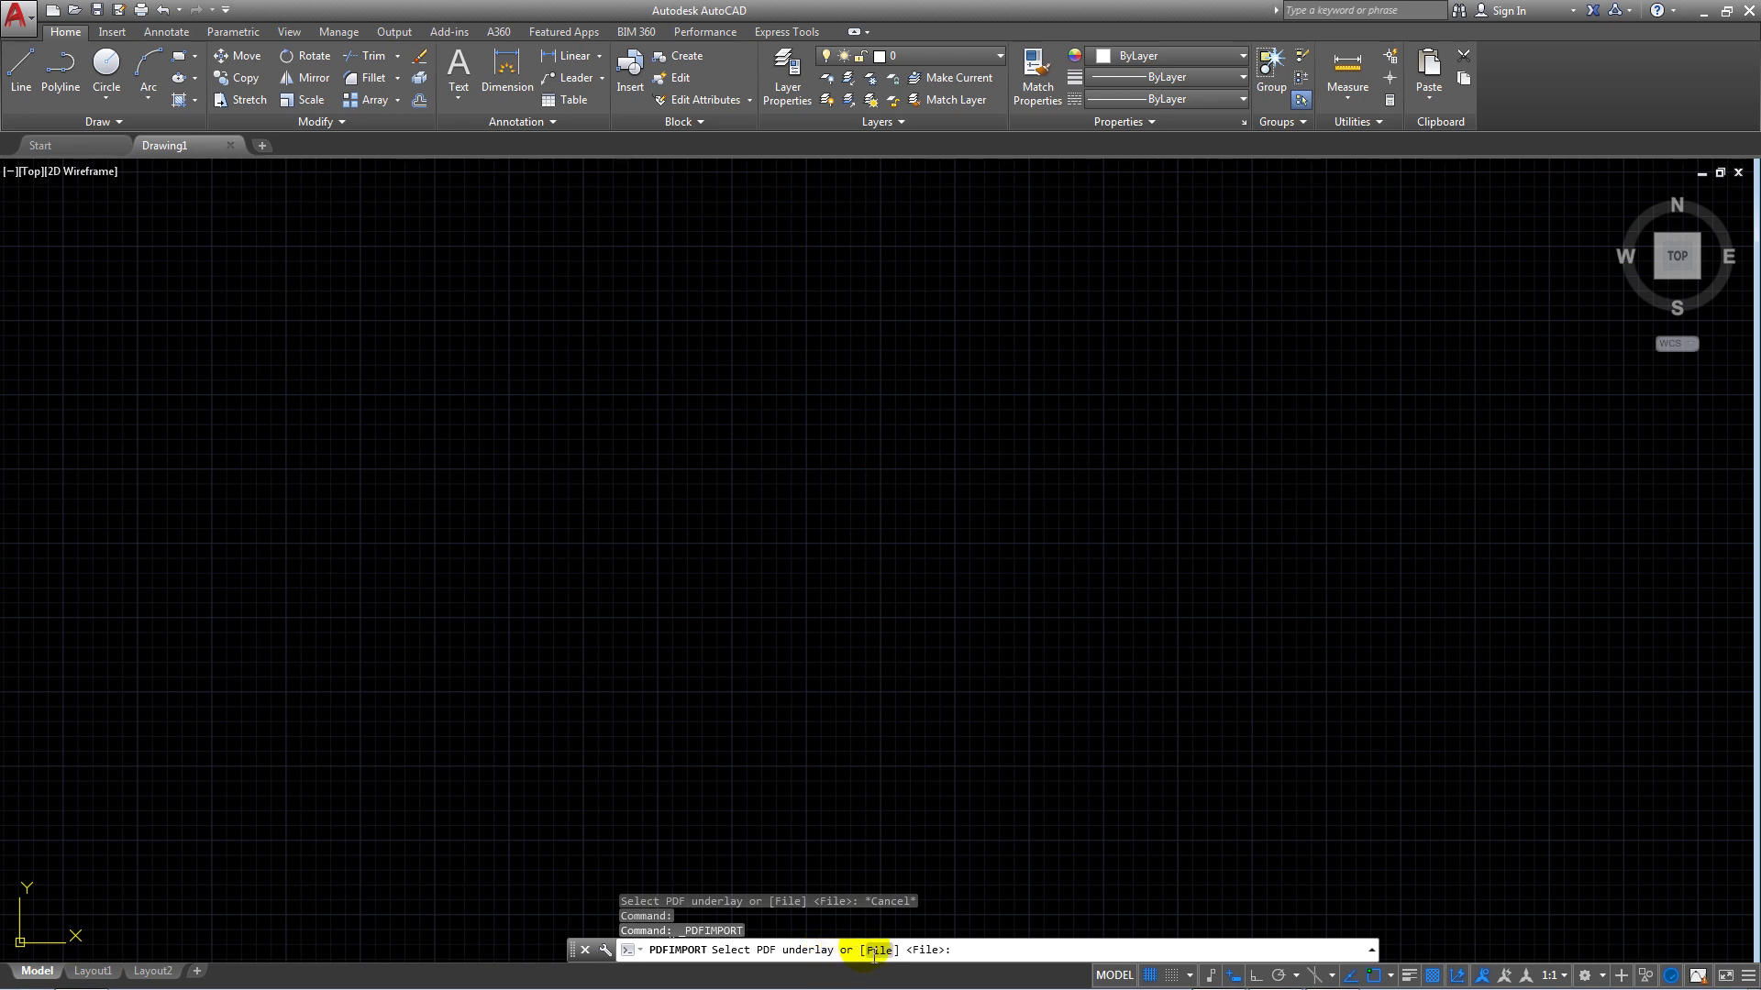
right_click(729, 337)
left_click(747, 348)
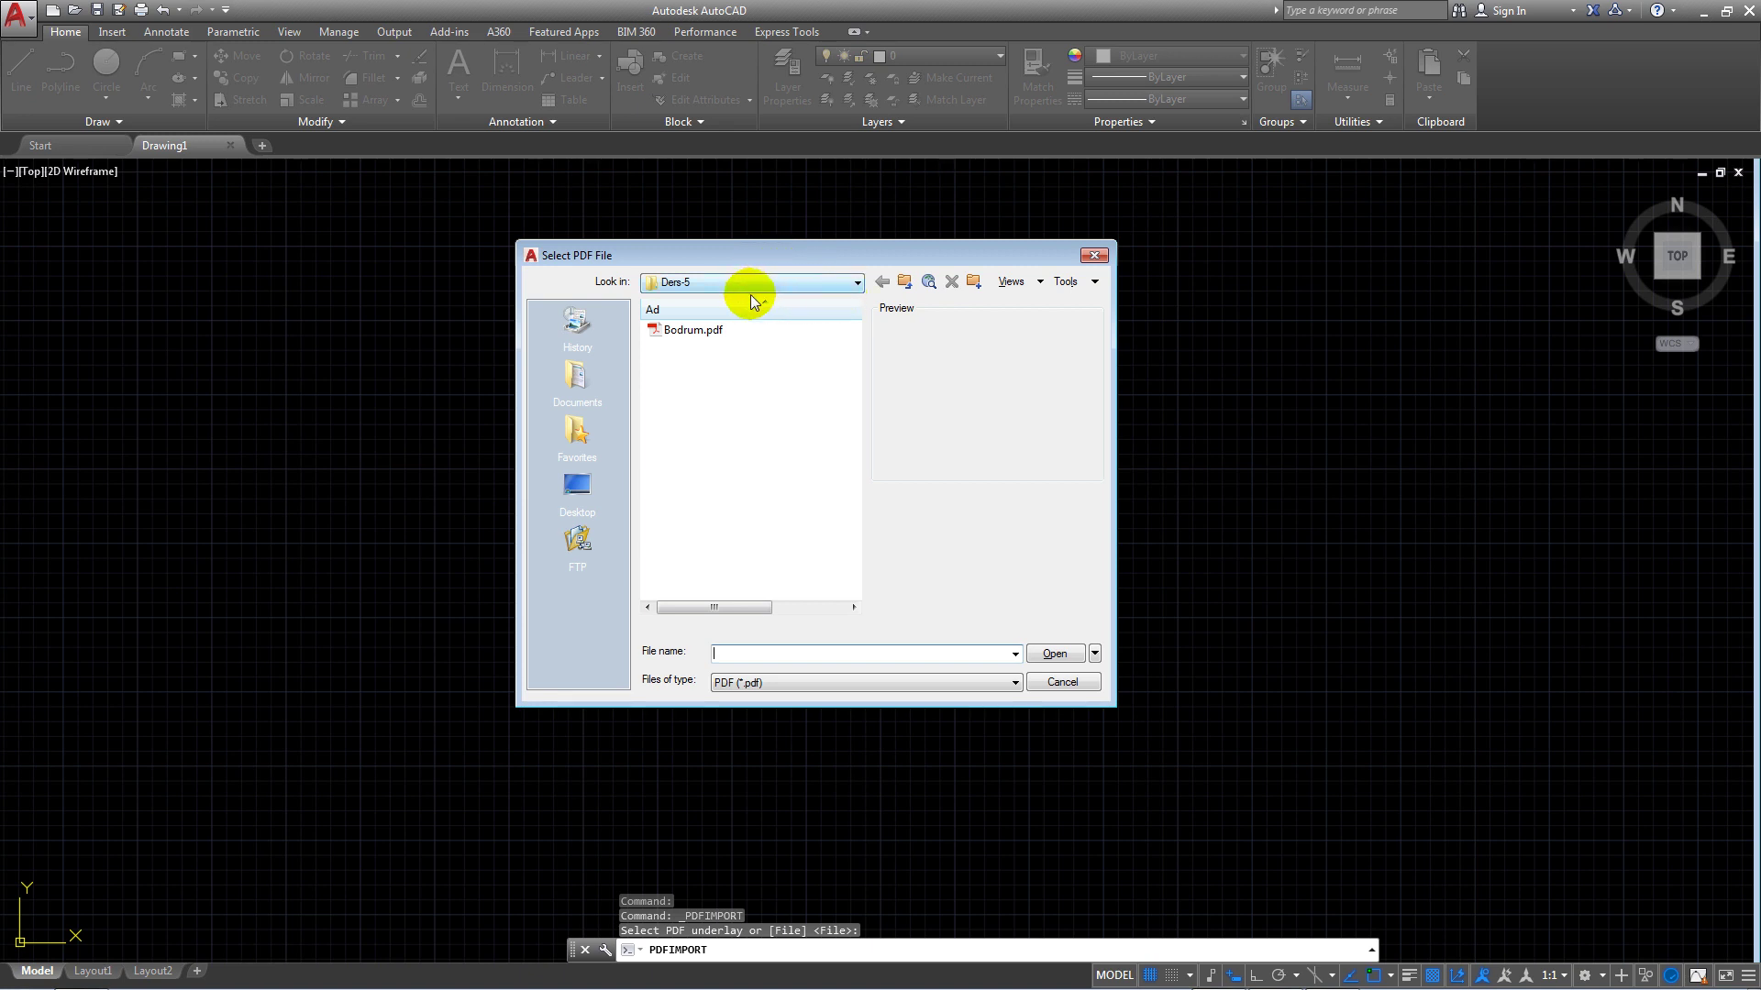
- Select Bodrum.pdf in the Ders-5 folder and load it into the Import PDF dialog
left_click(902, 284)
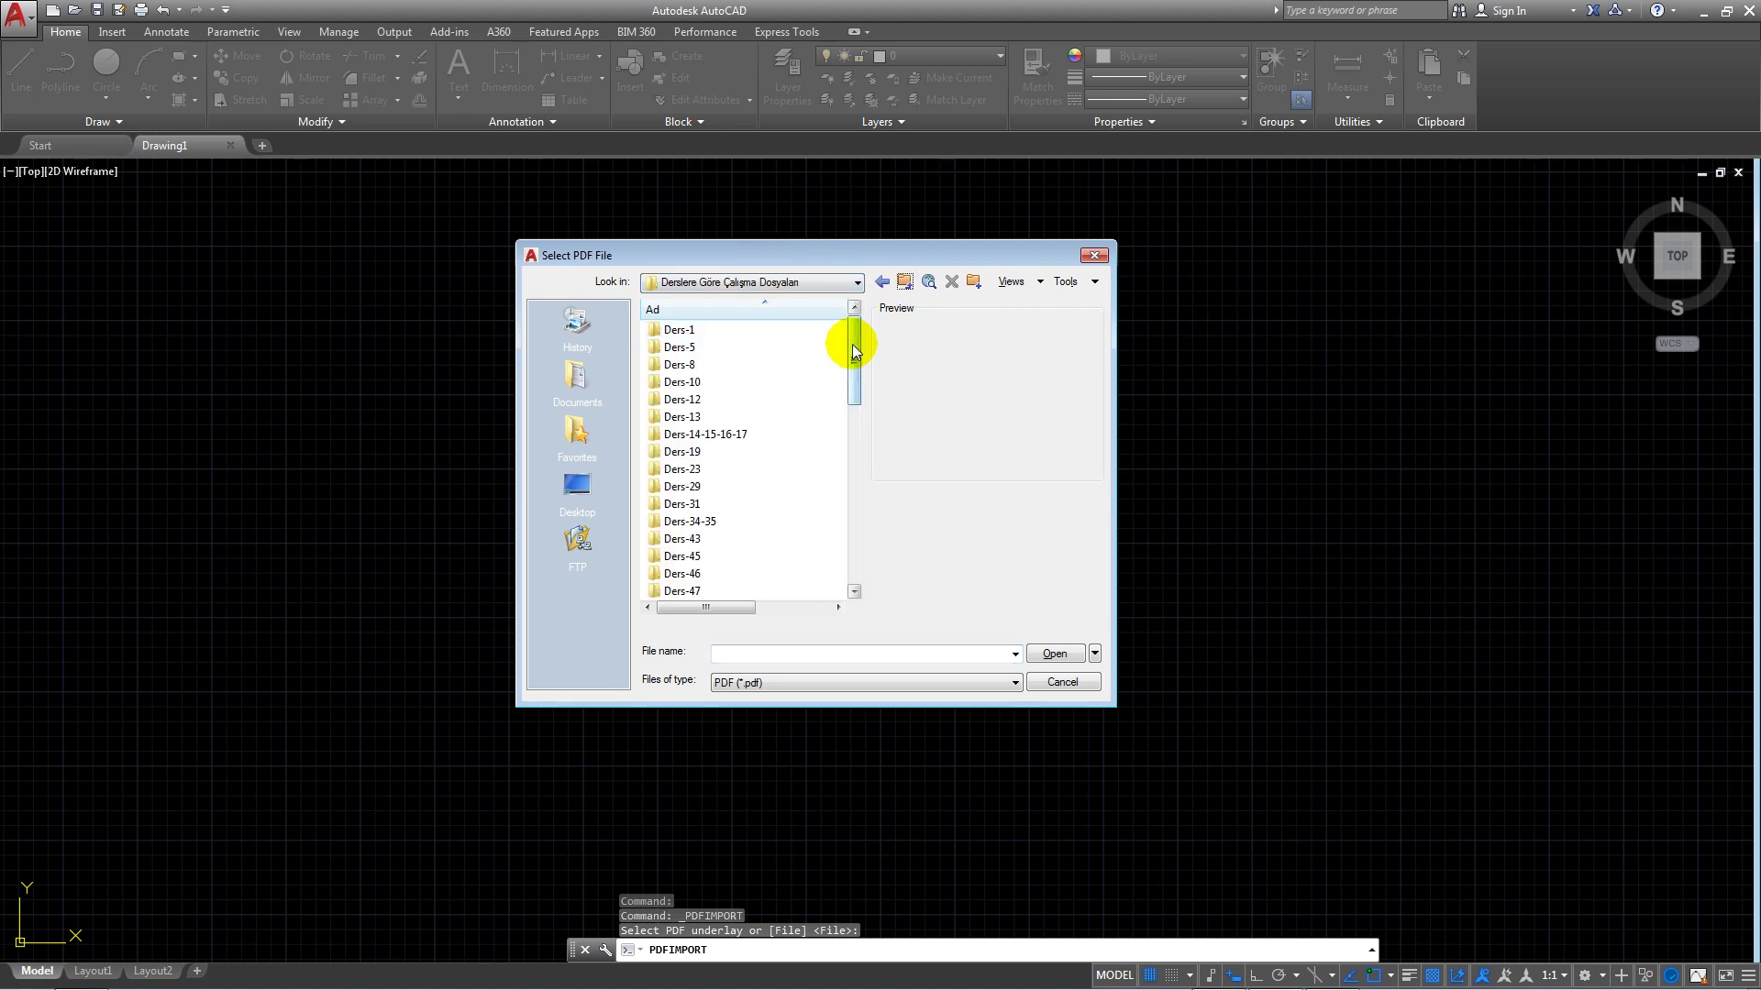
mouse_move(853, 343)
left_mouse_down()
mouse_move(861, 503)
mouse_move(861, 344)
left_mouse_up()
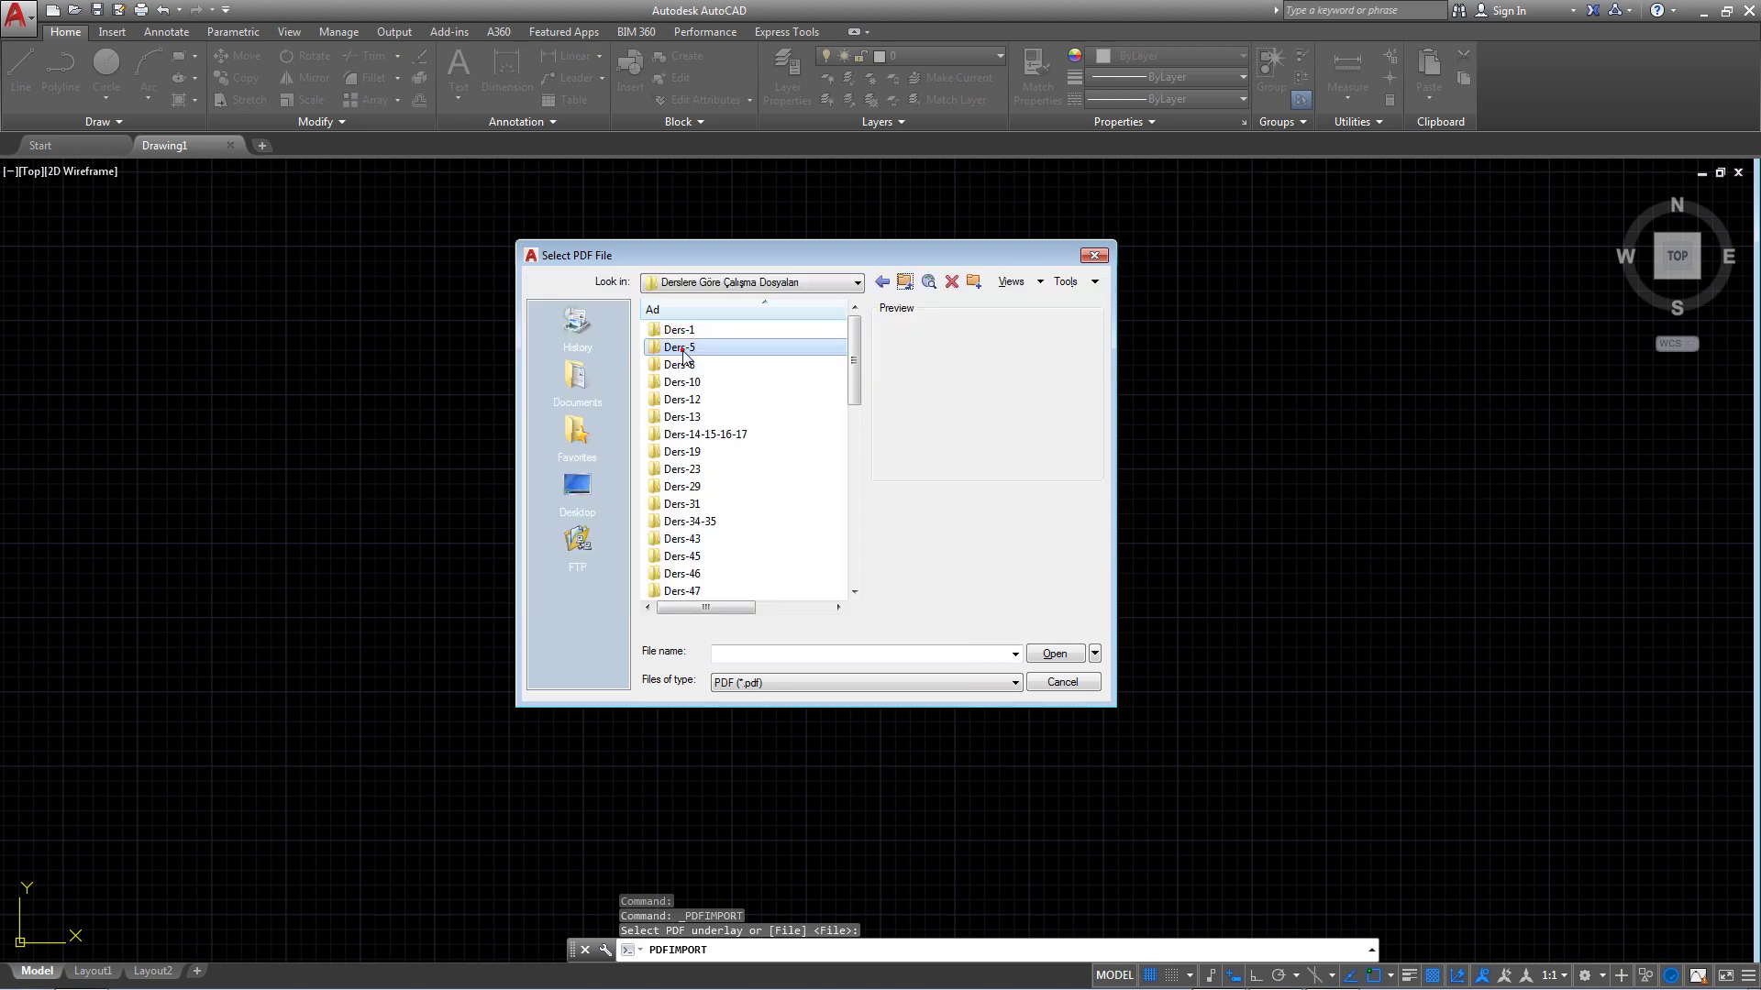
double_click(681, 345)
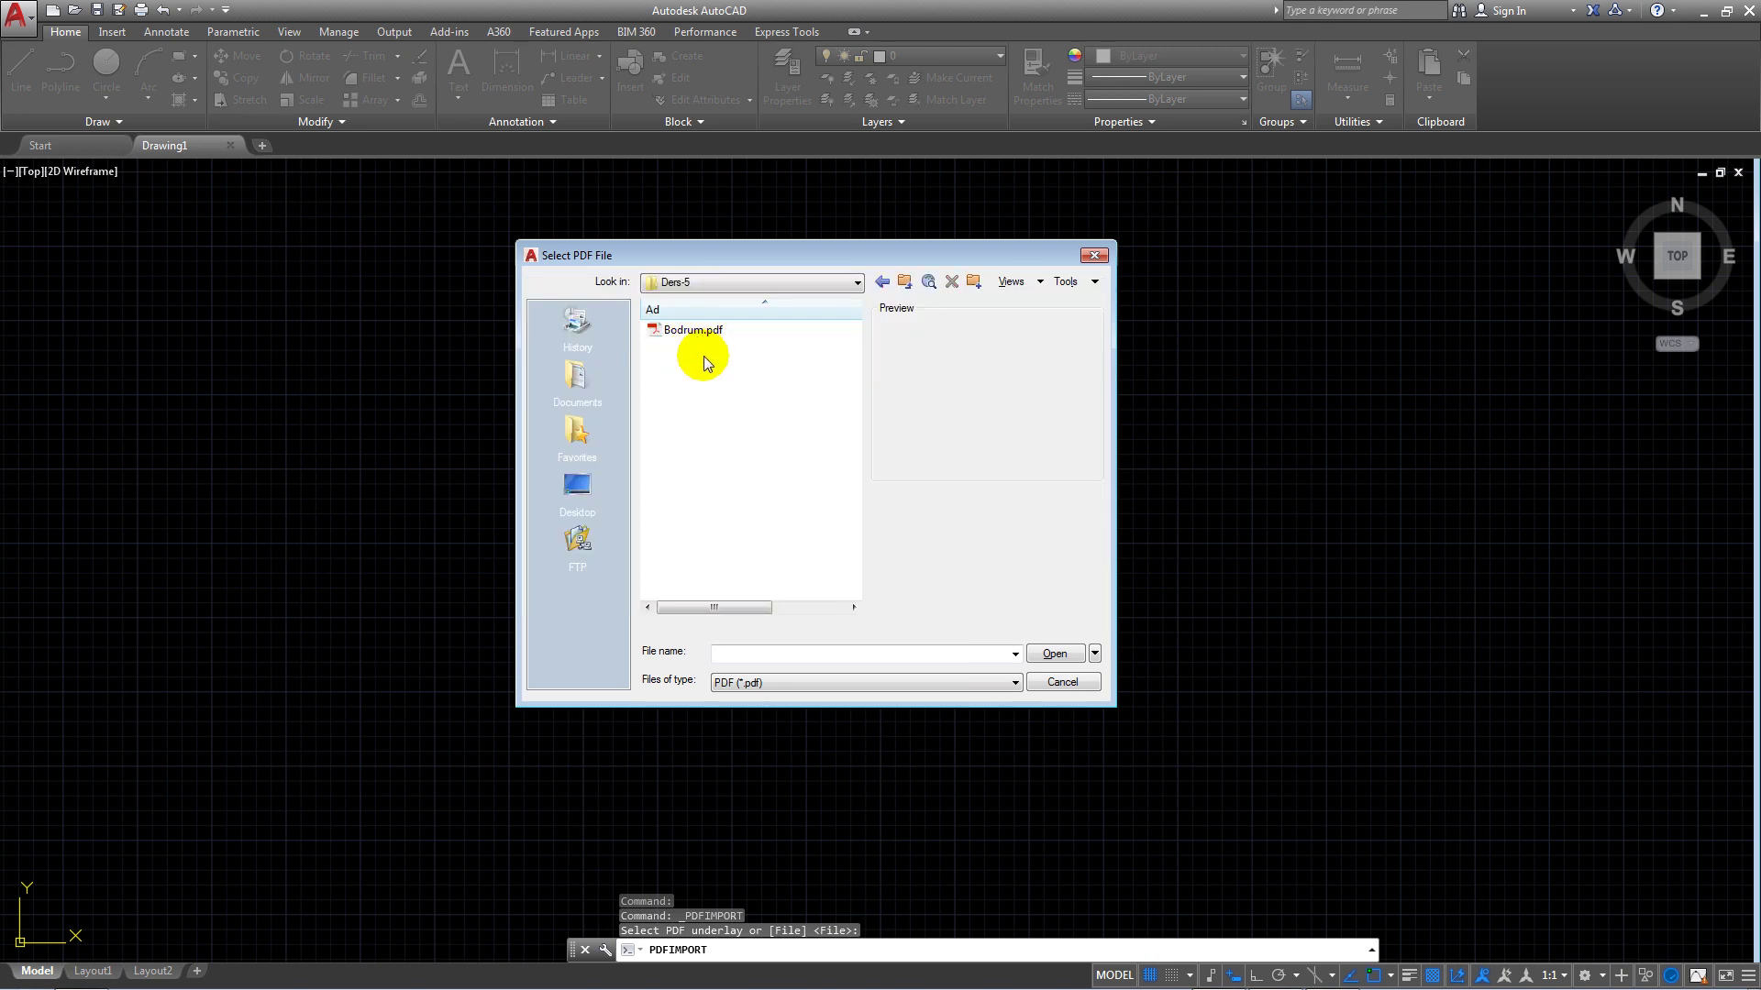
left_click(692, 338)
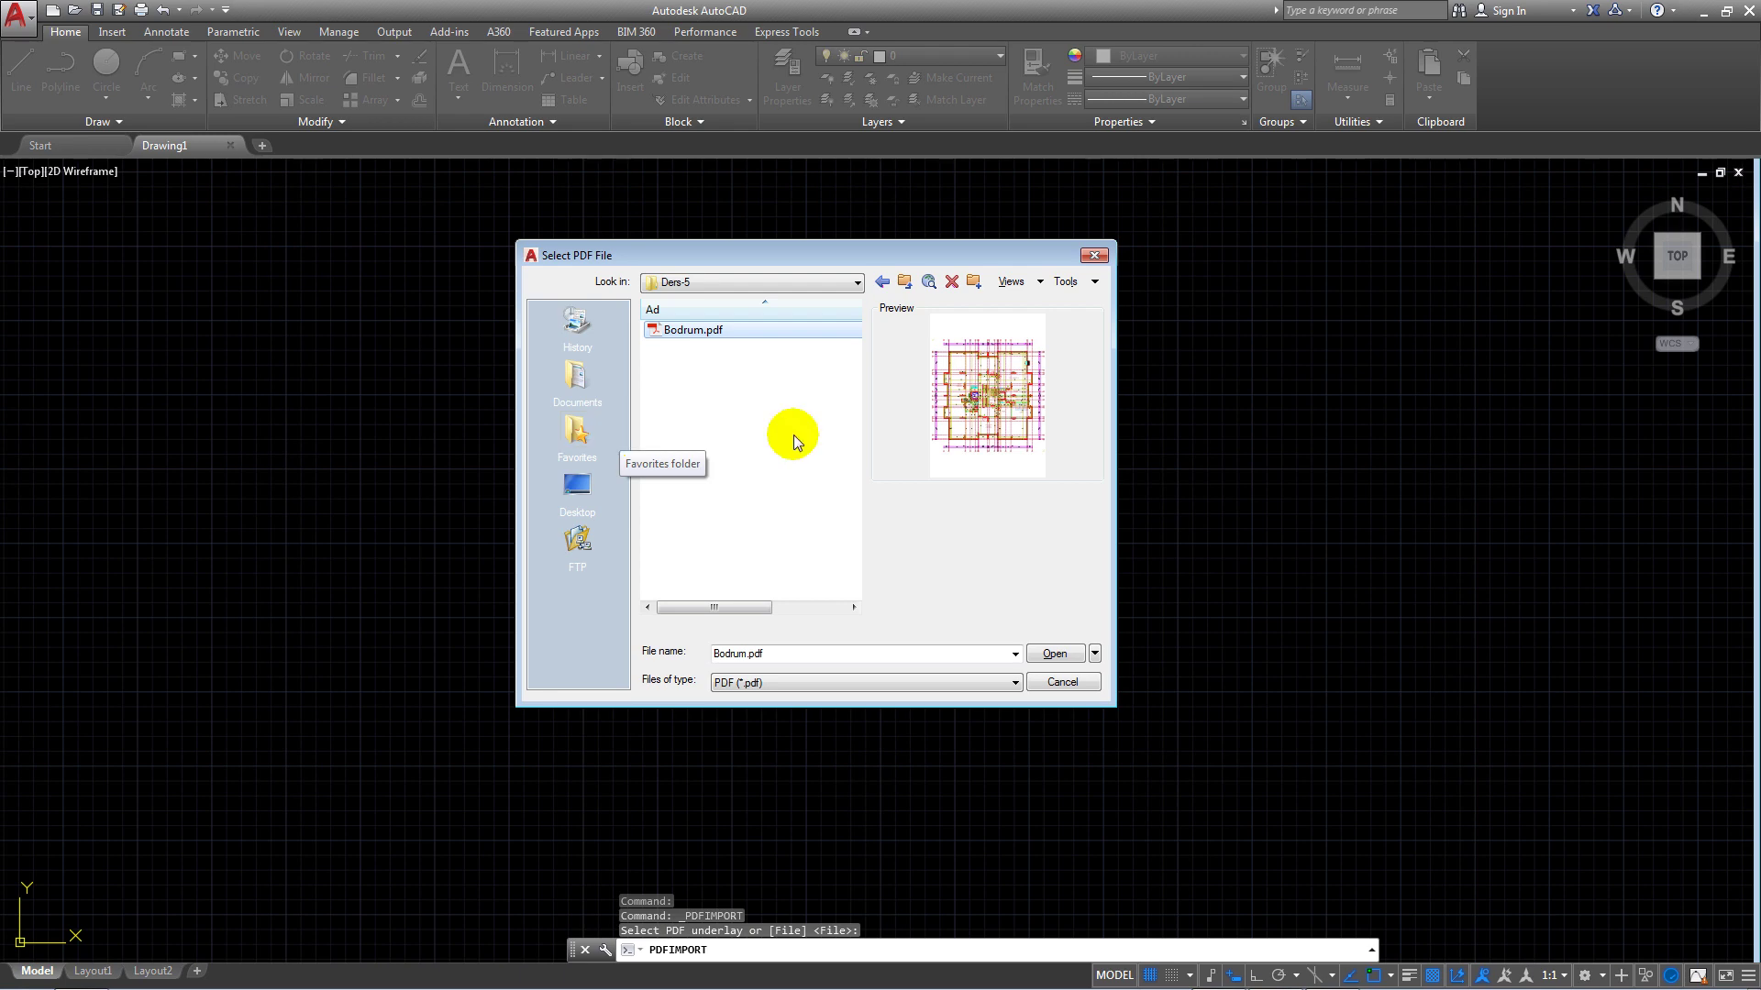
left_click(1055, 653)
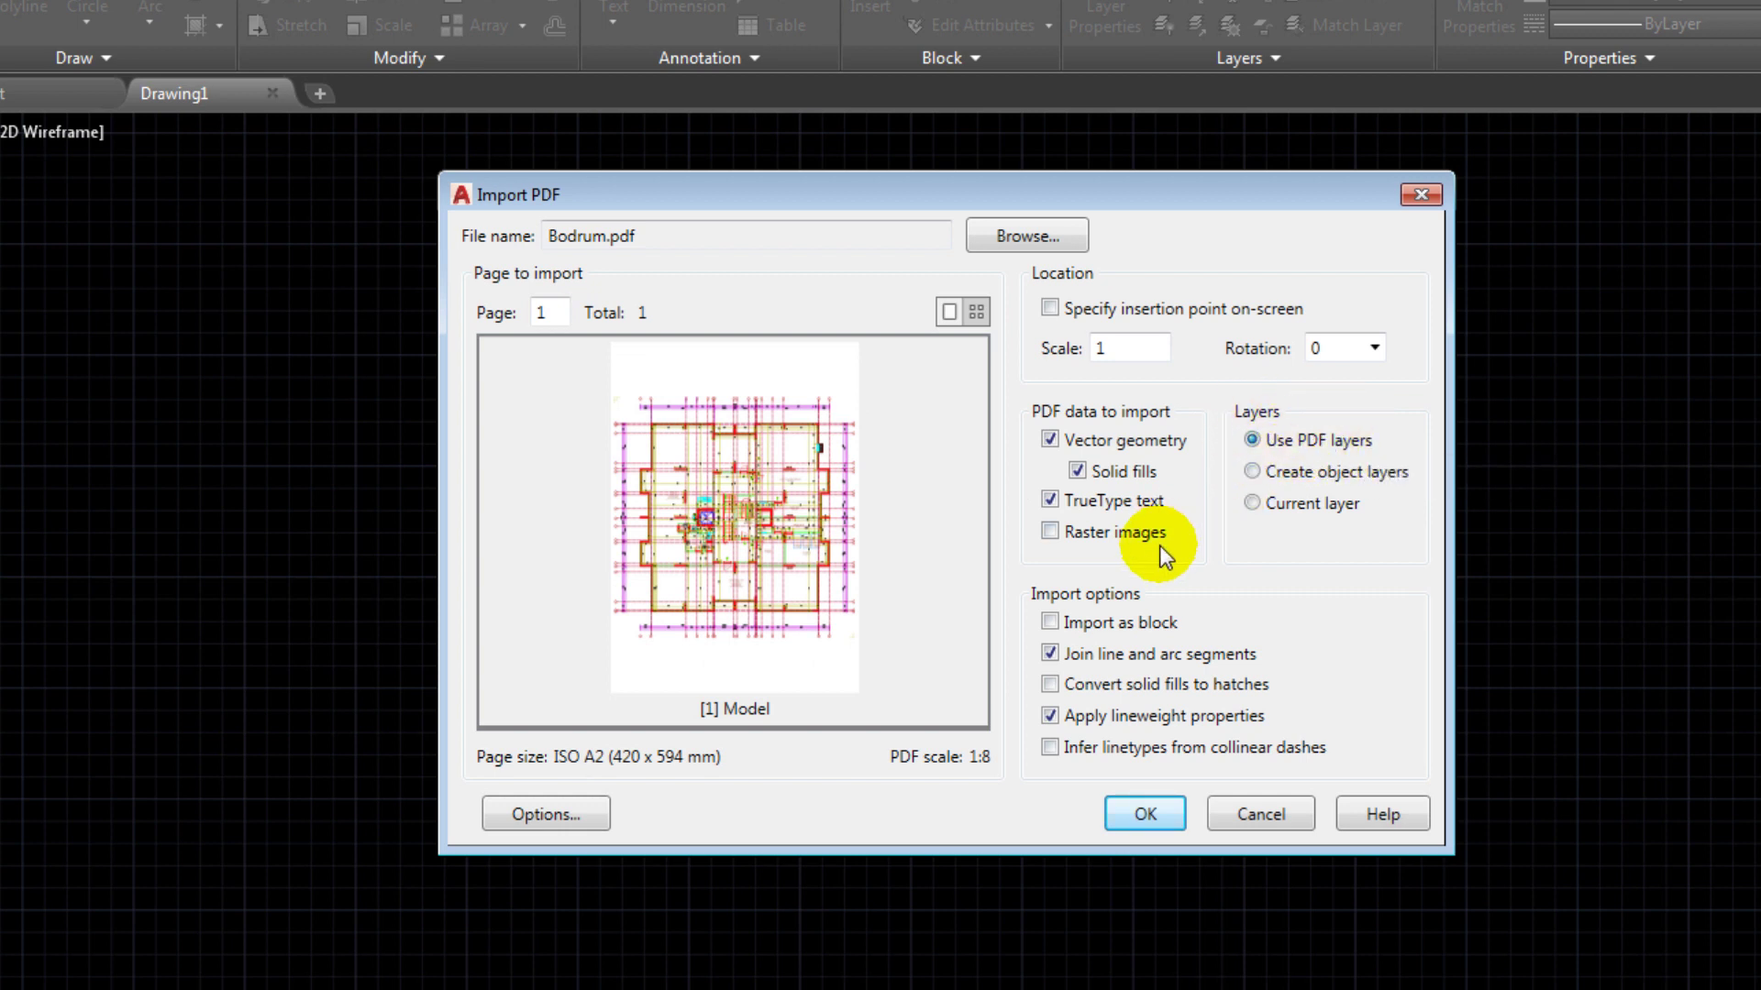
- Import Bodrum.pdf as vector geometry with Layers set to Use PDF layers
left_click(1253, 472)
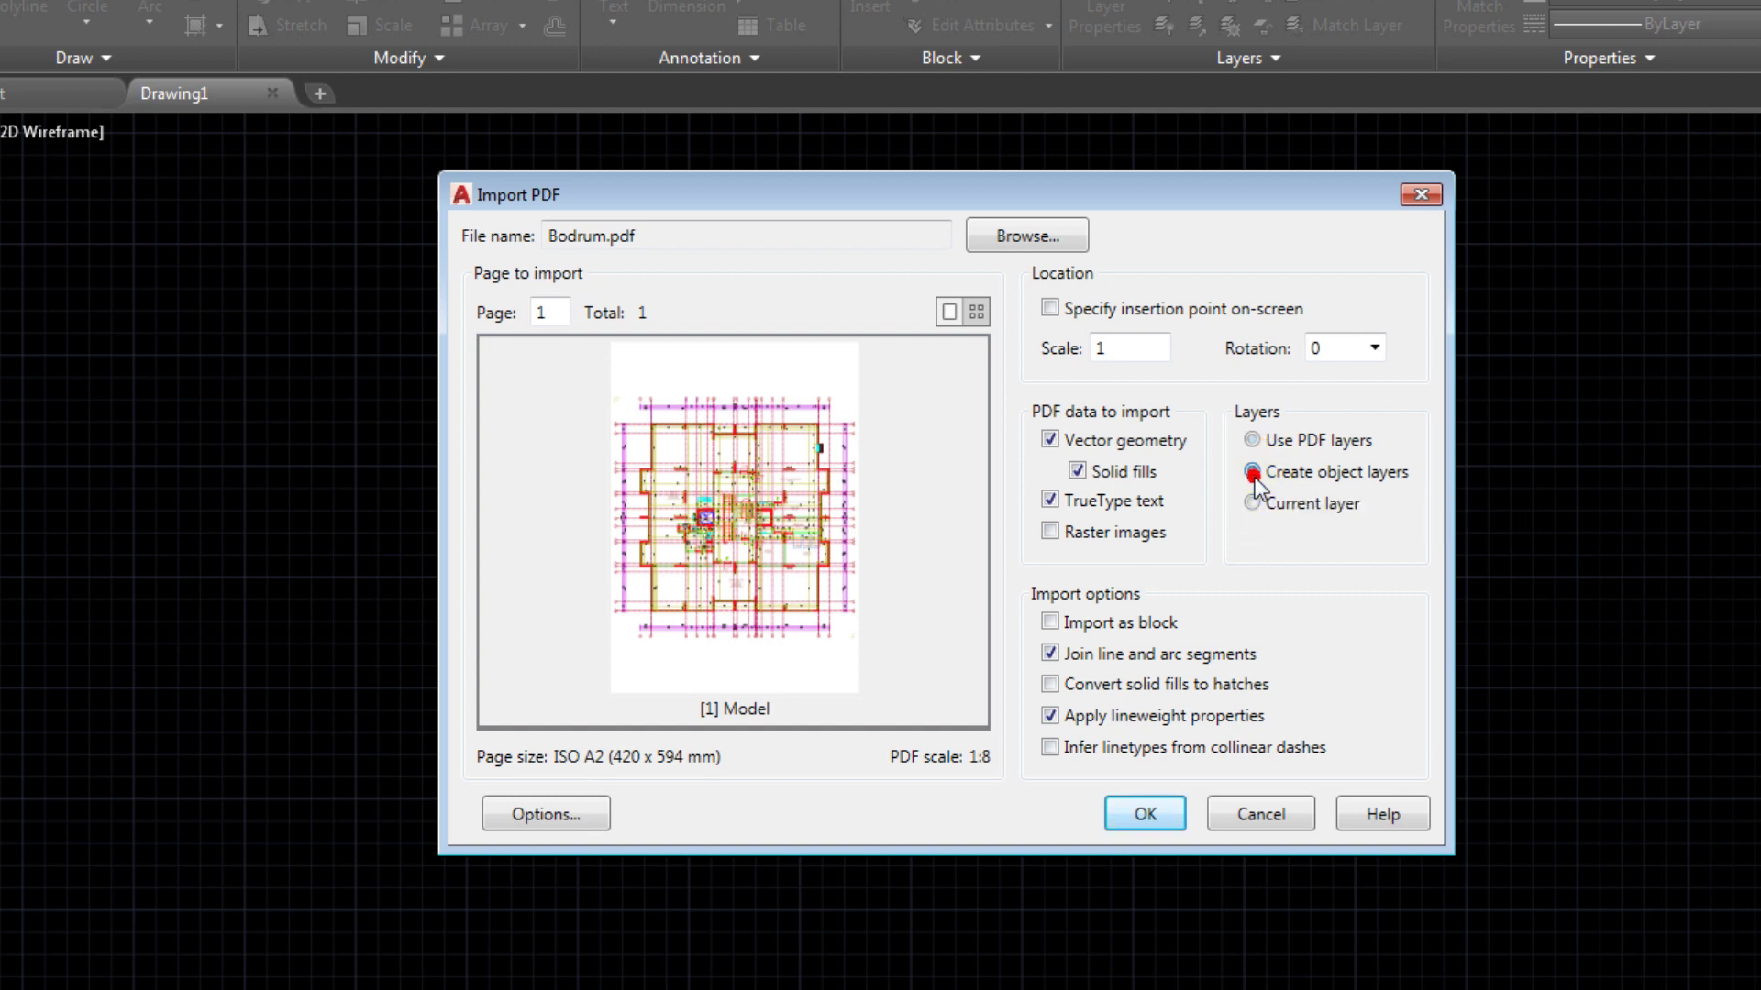
left_click(1255, 442)
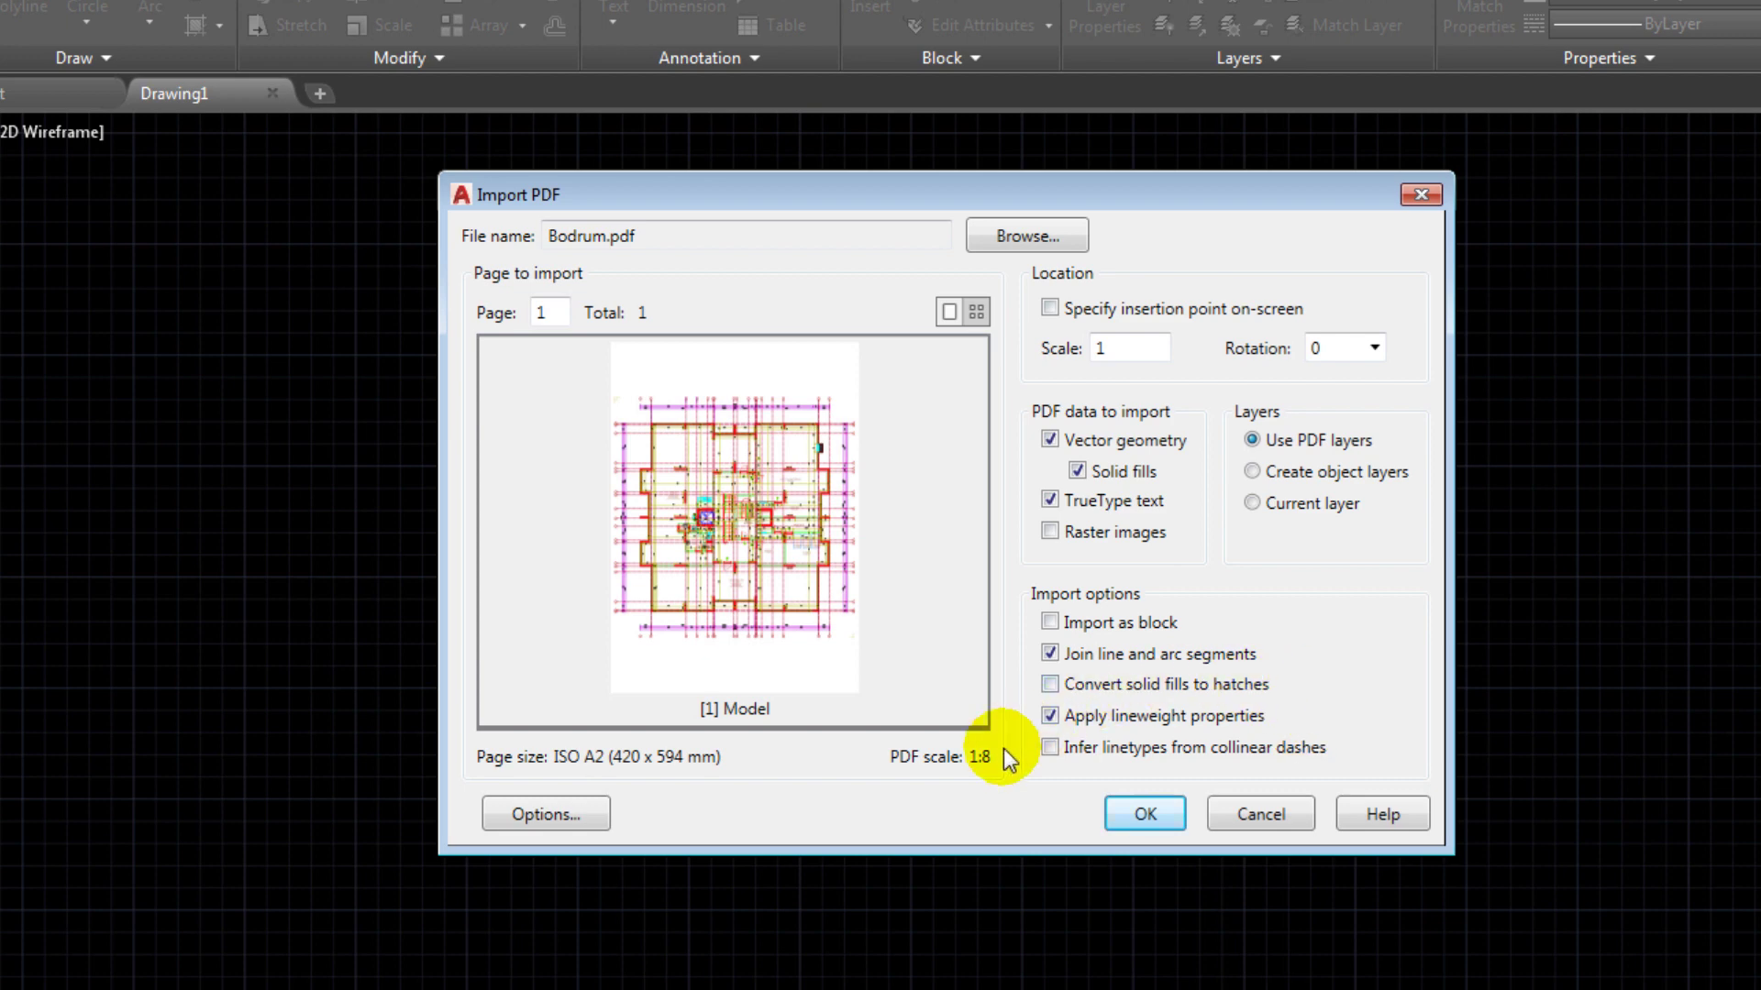
left_click(1130, 812)
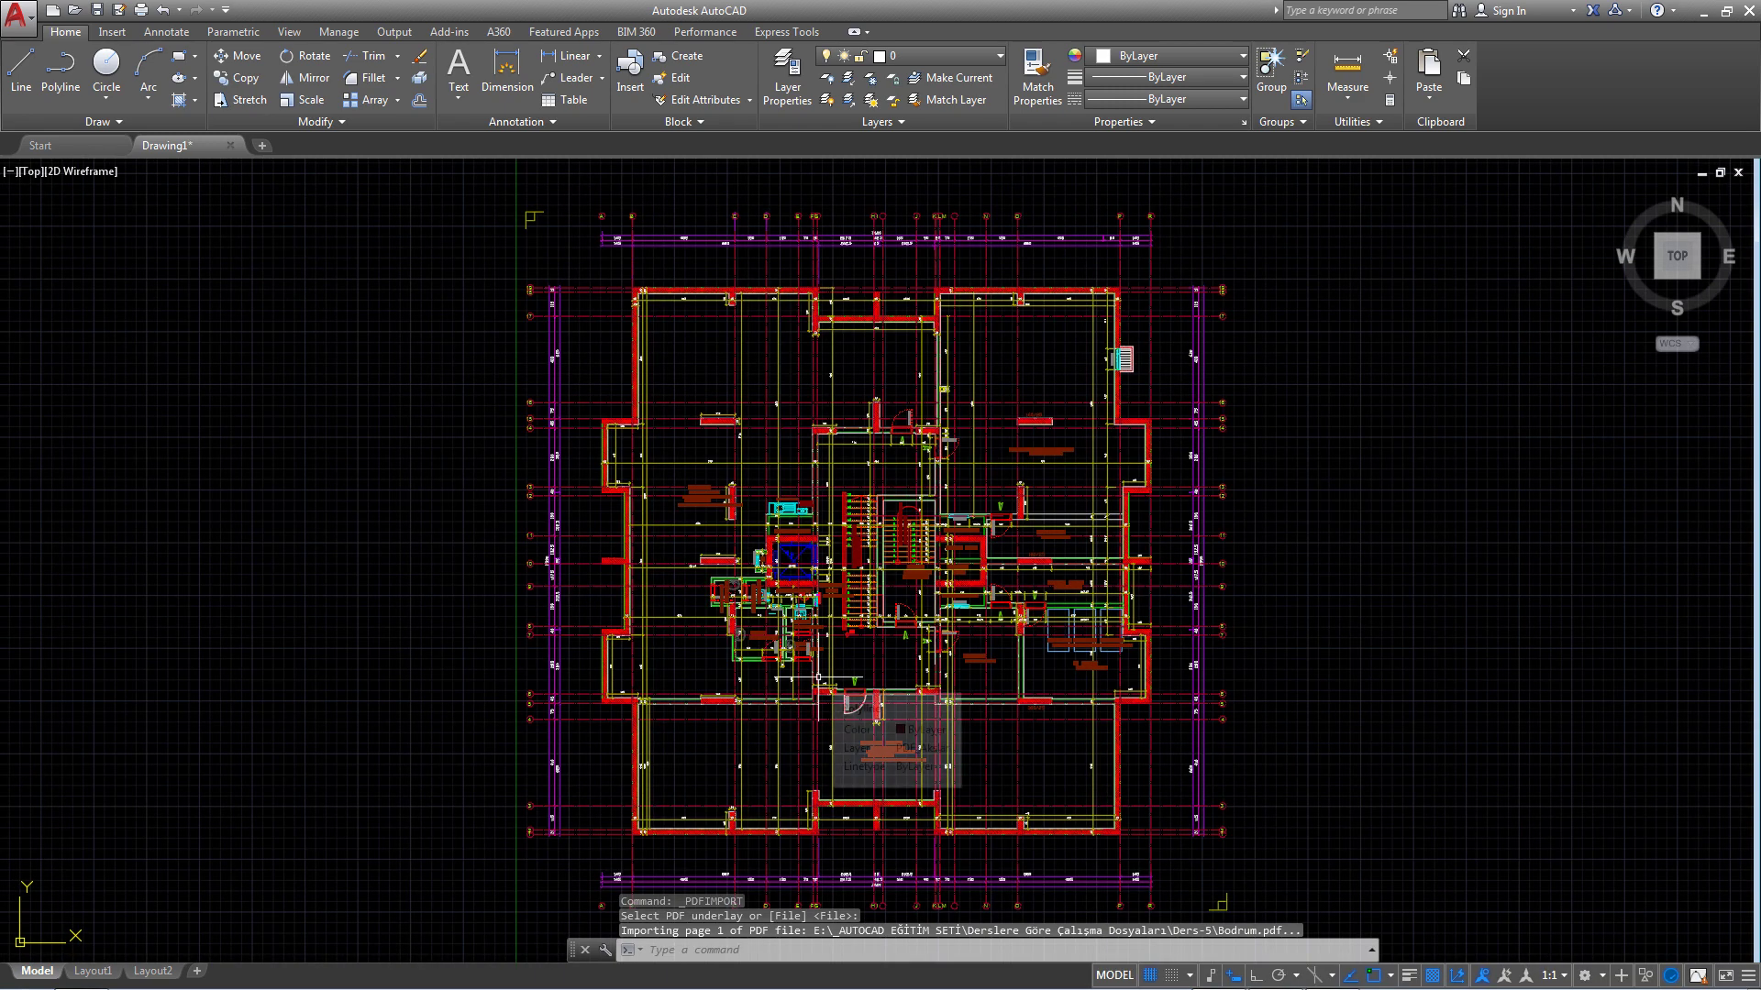
- Pan and zoom around the imported plan and select the overall 2600 dimension
middle_click_drag(680, 498, 666, 426)
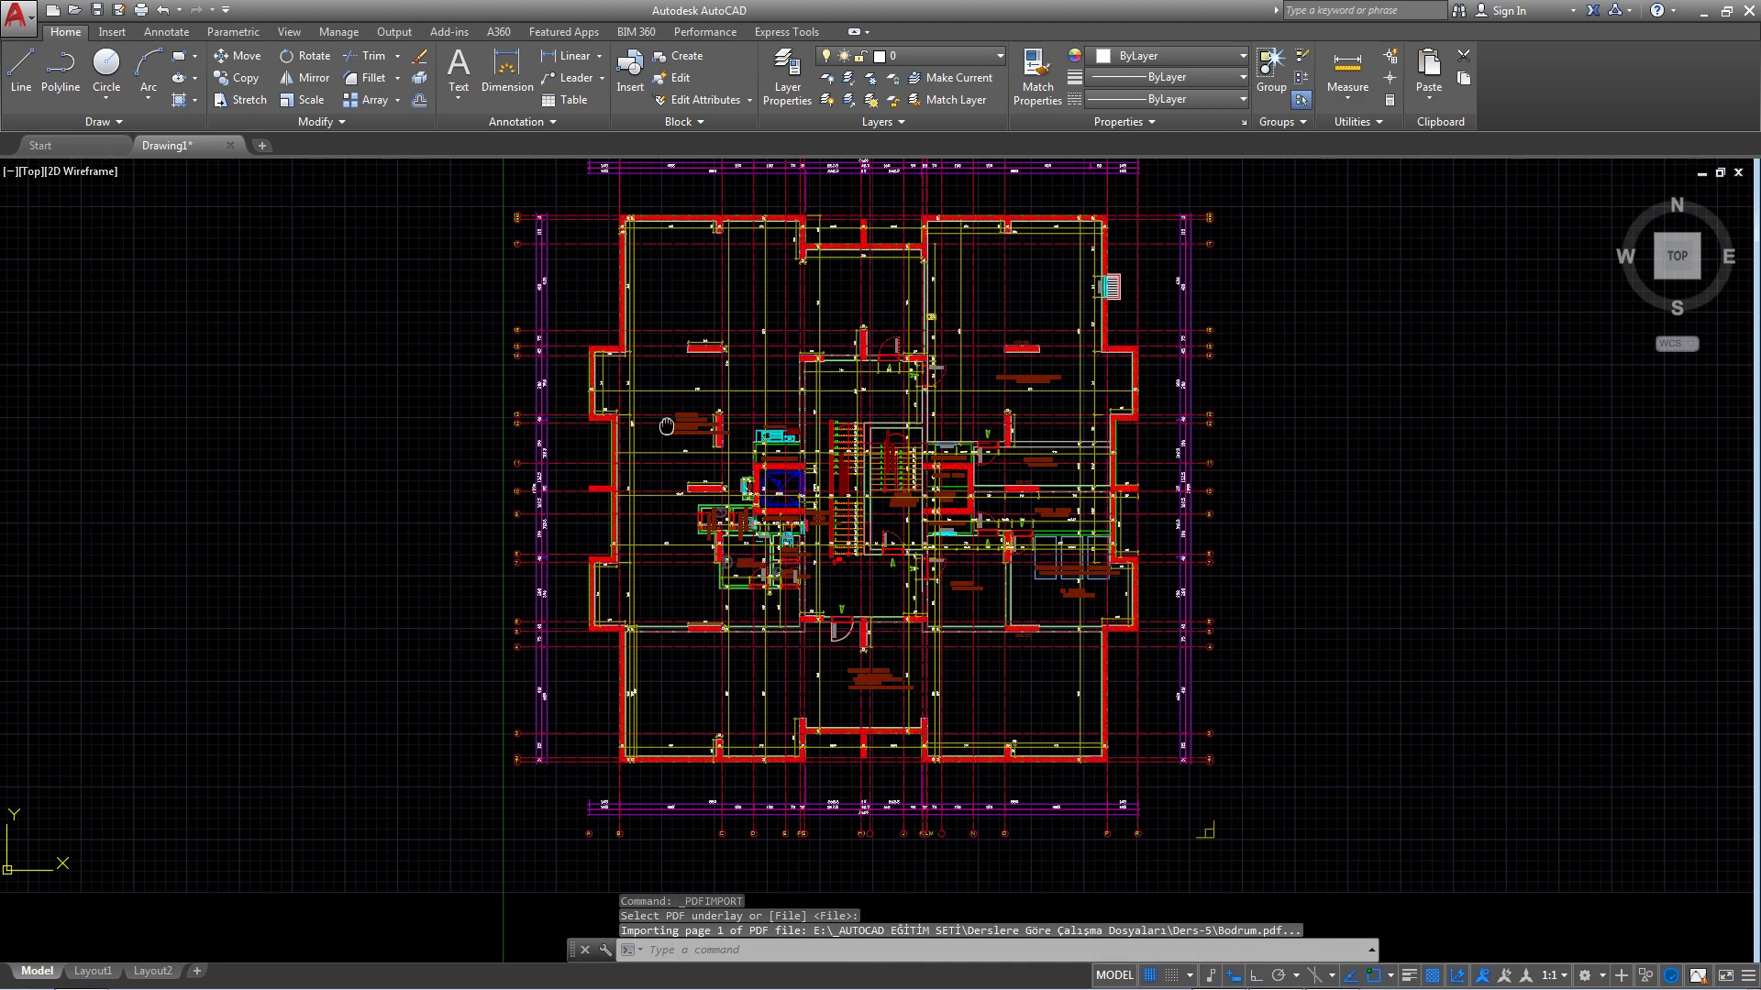
scroll(609, 382, "up", 6)
scroll(621, 354, "up", 5)
left_click(638, 339)
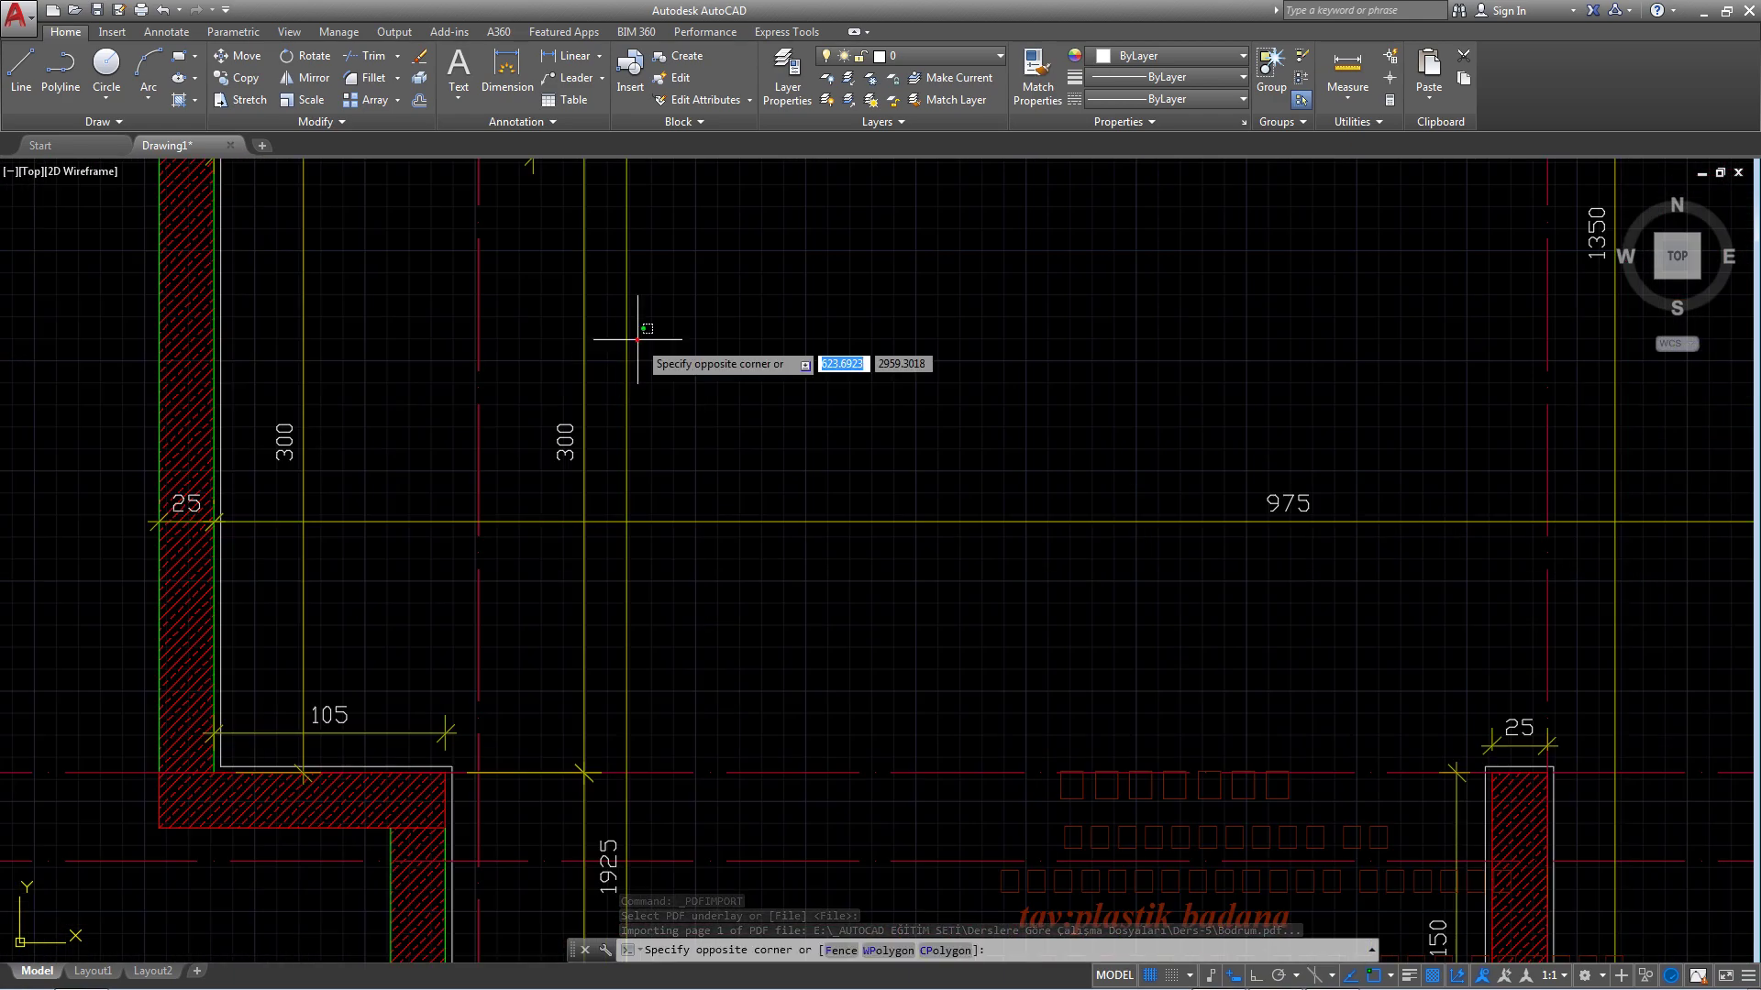
scroll(608, 345, "down", 5)
scroll(689, 280, "down", 5)
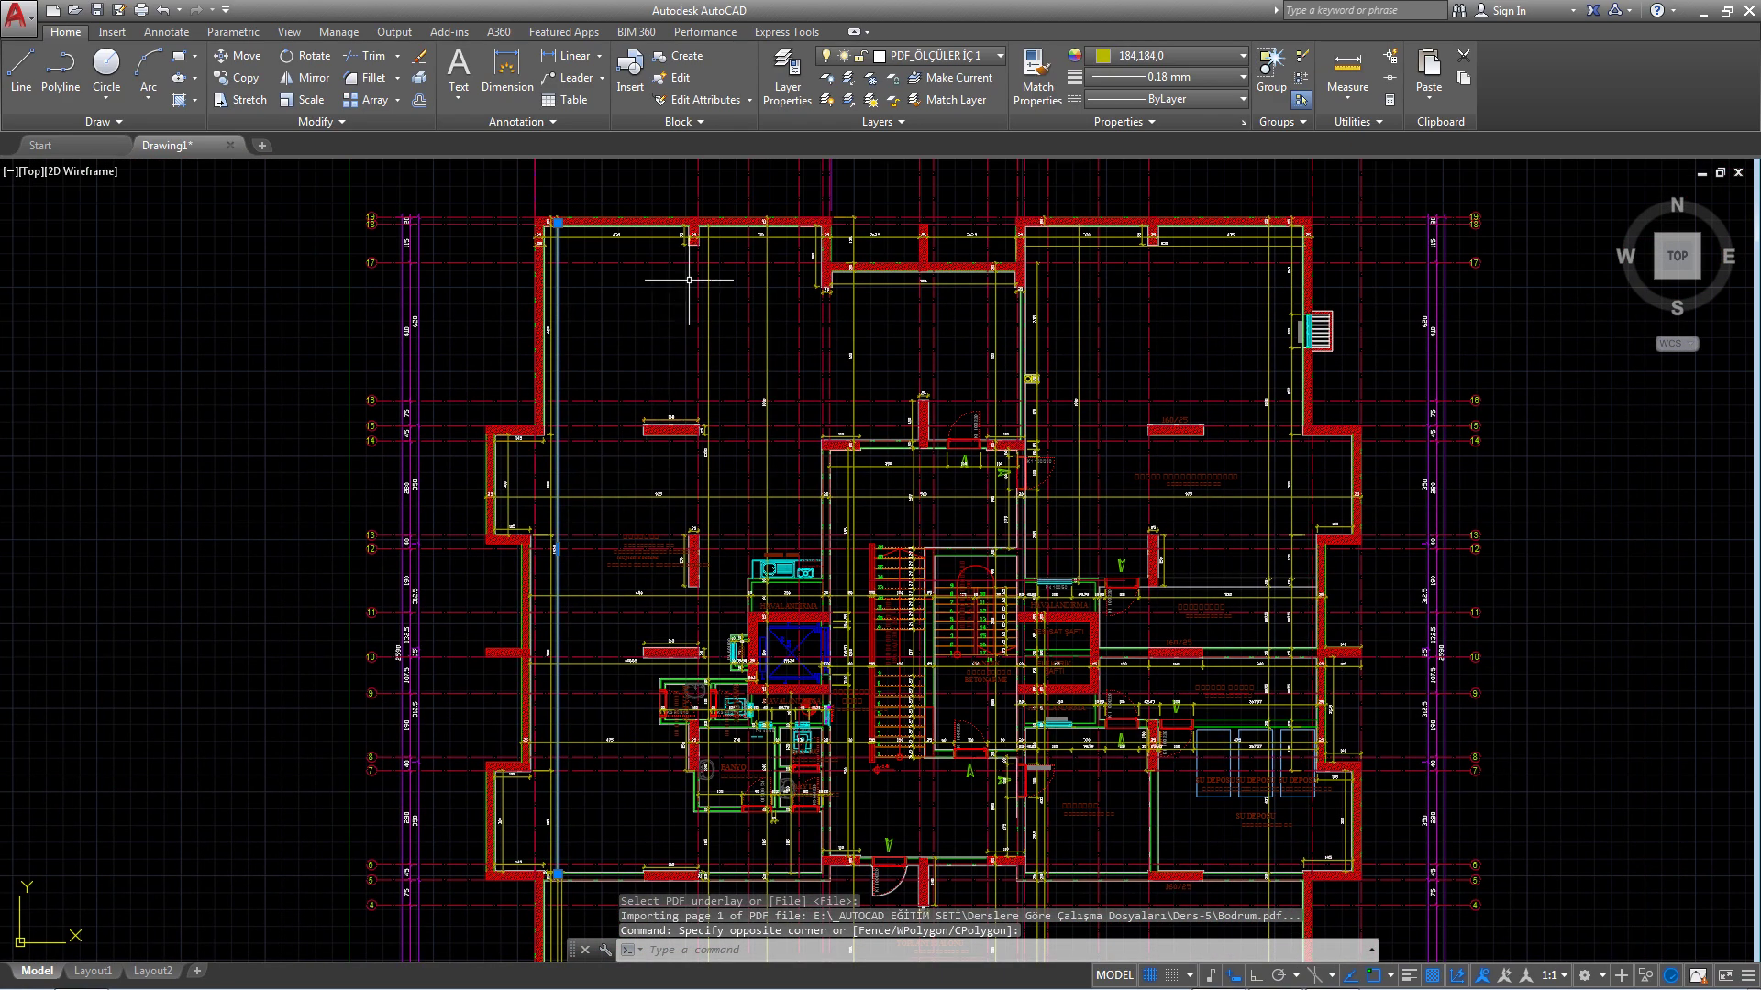
middle_click_drag(689, 280, 697, 426)
scroll(806, 302, "up", 5)
middle_click_drag(806, 303, 786, 610)
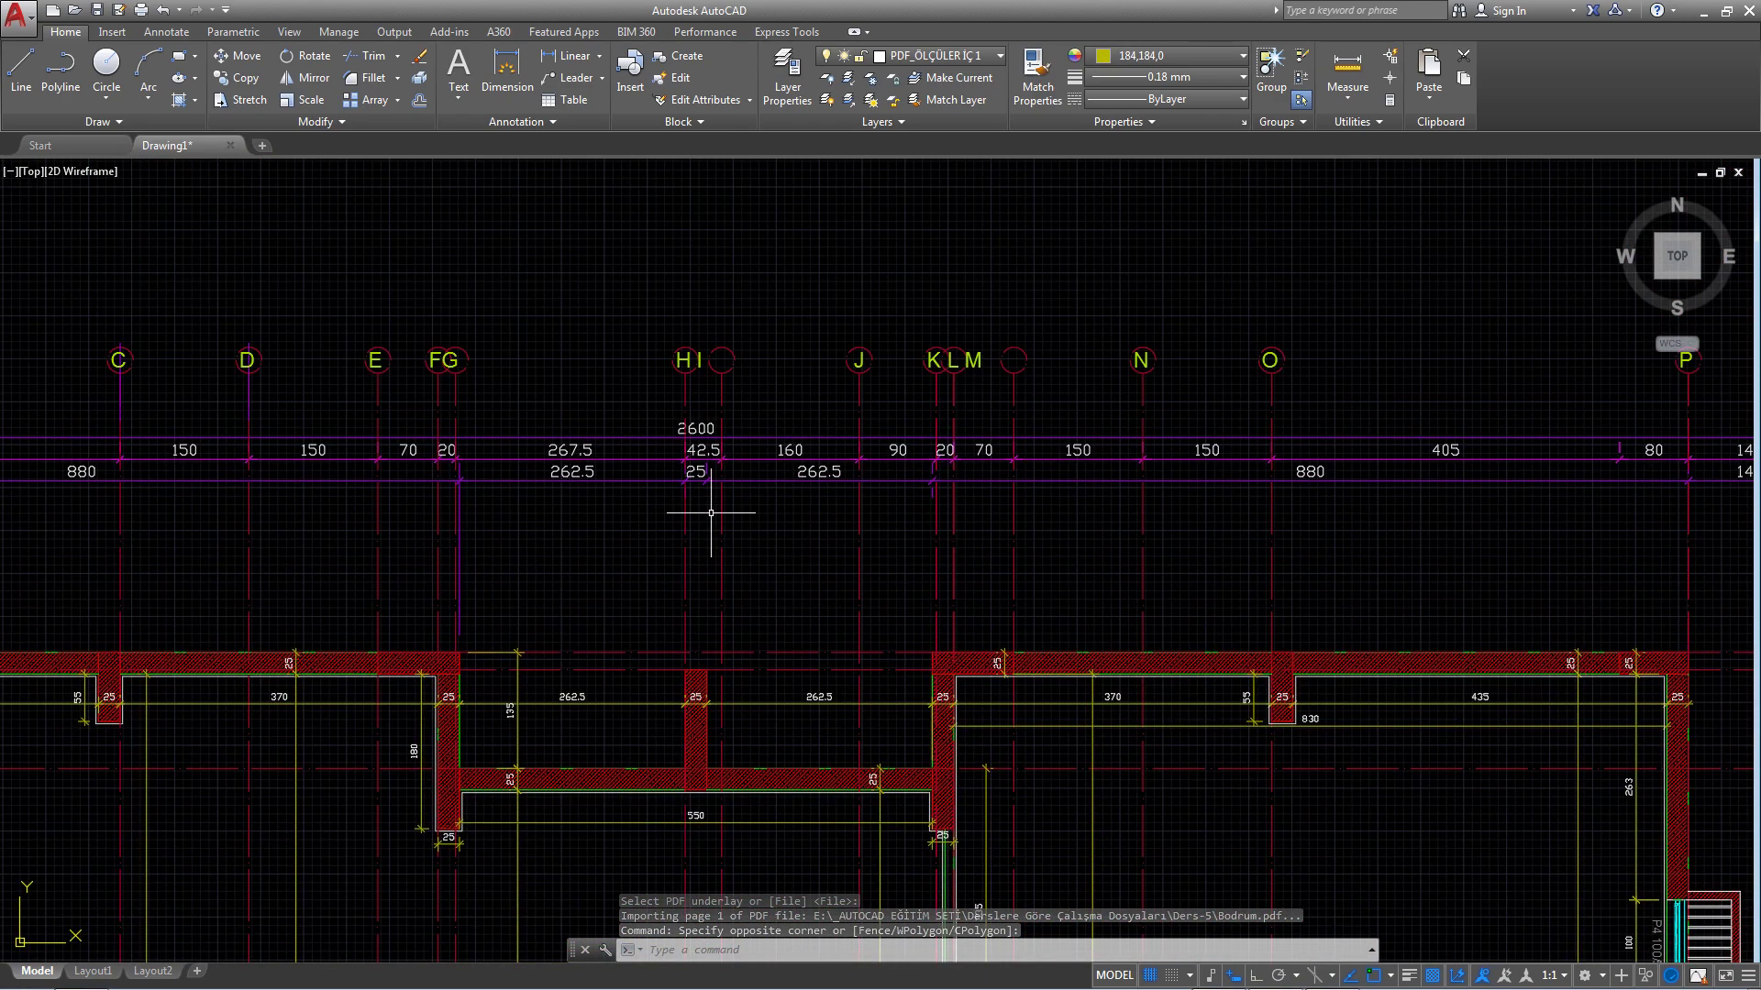
key("Escape")
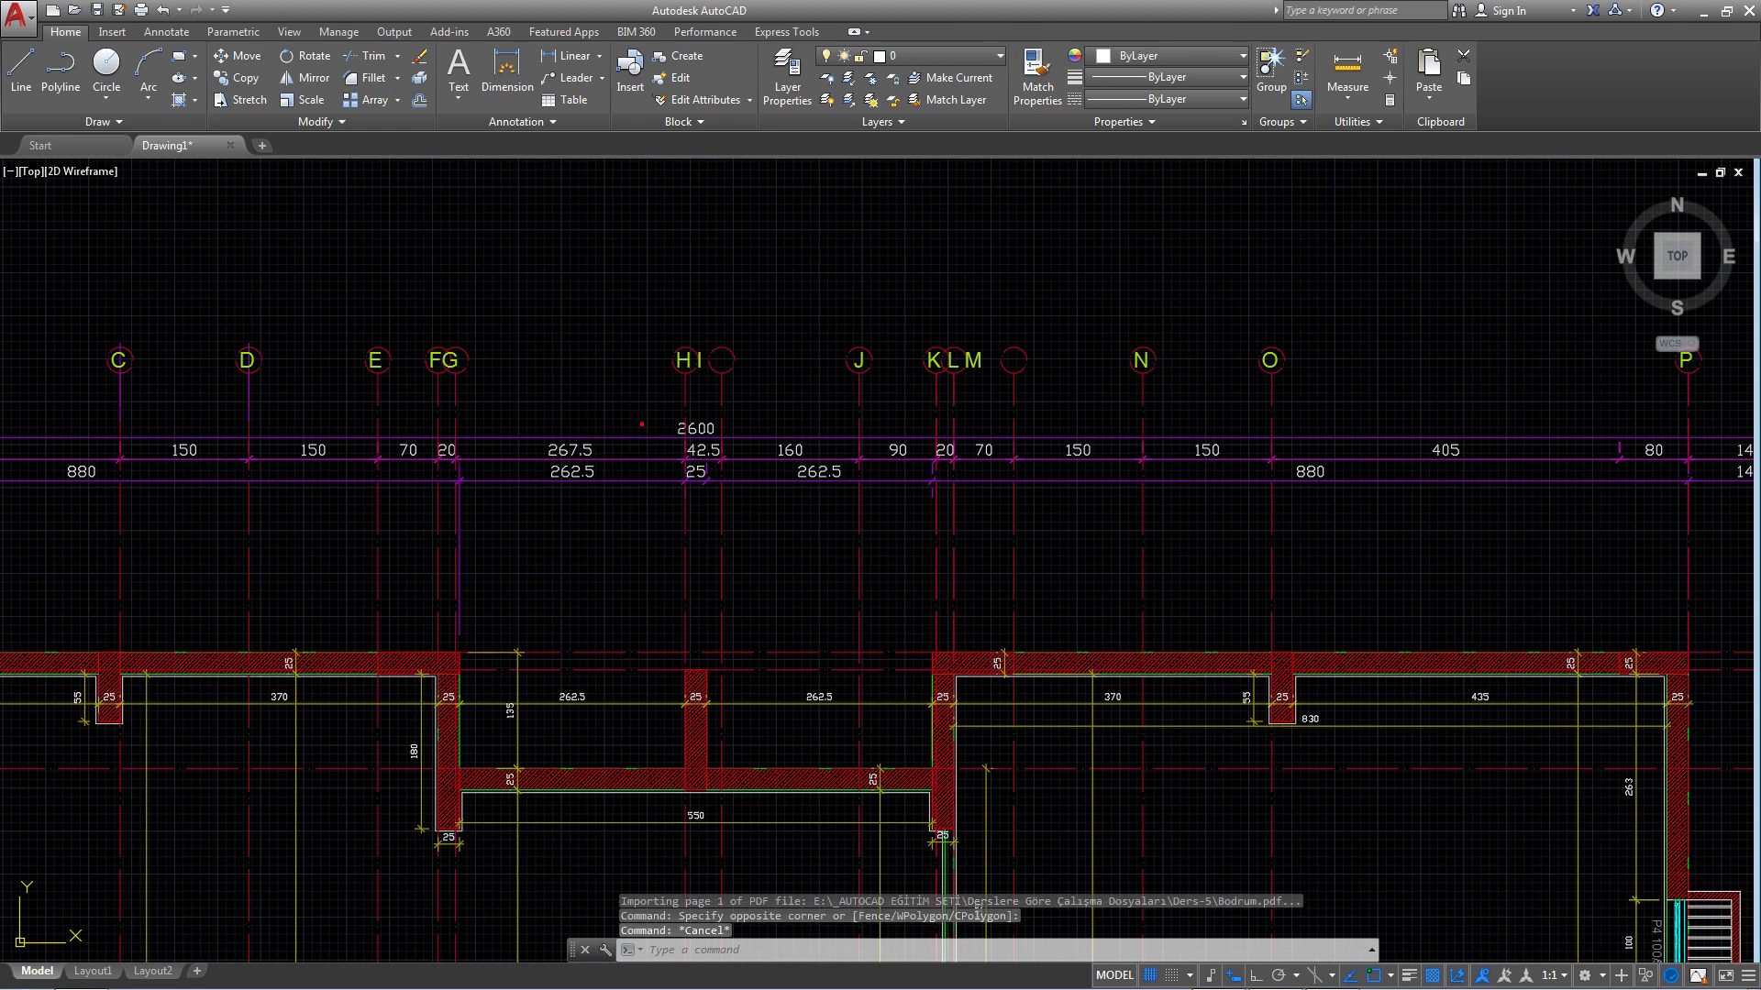
left_click(642, 438)
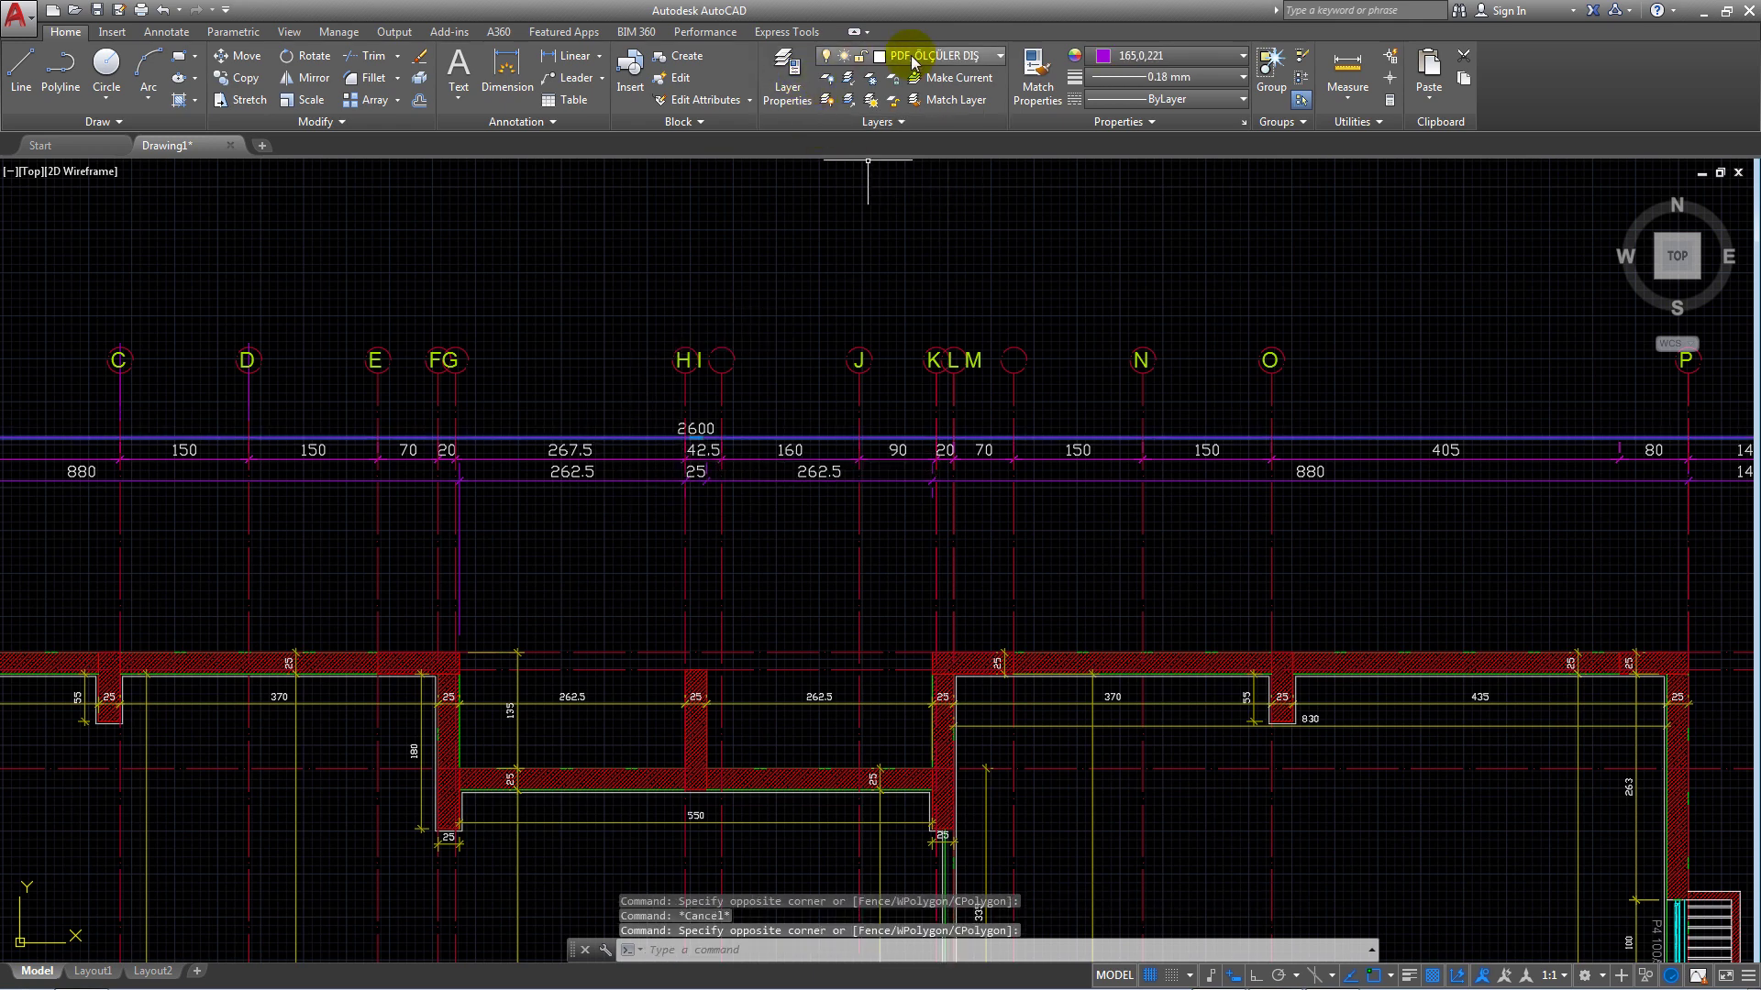
- Review the drawing's PDF_ layers, picking PDF_MERDIVEN and then PDF_D
left_click(778, 80)
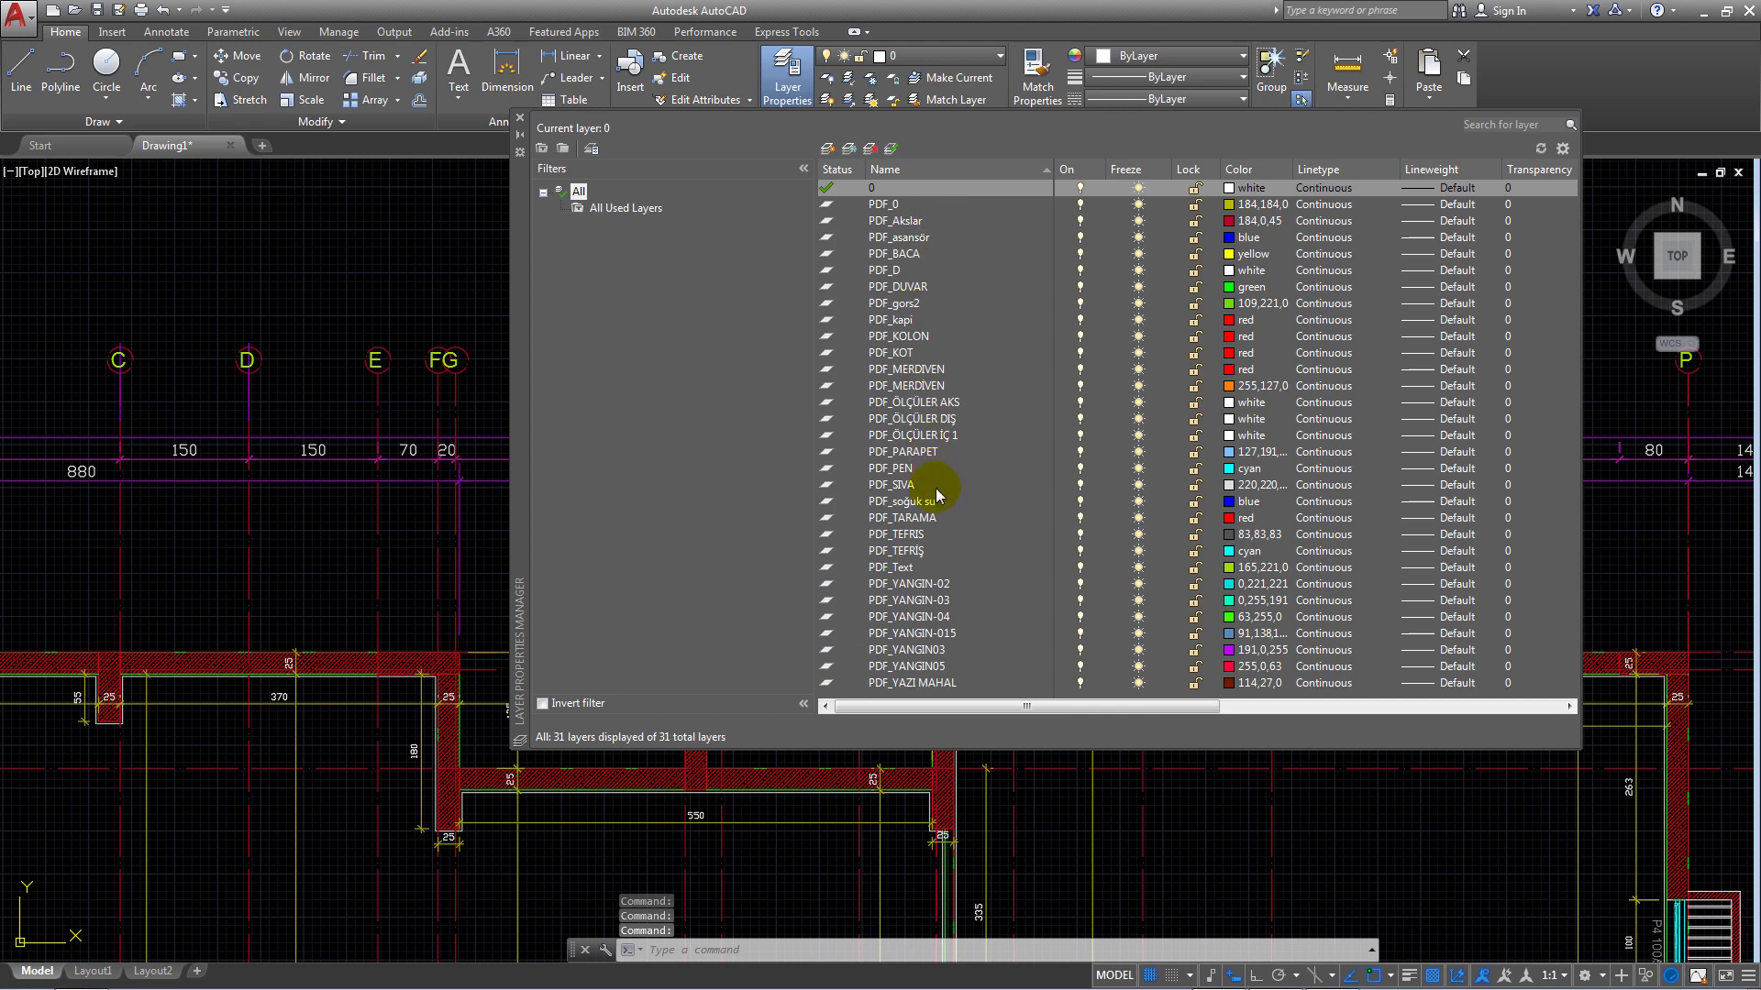
left_click(899, 385)
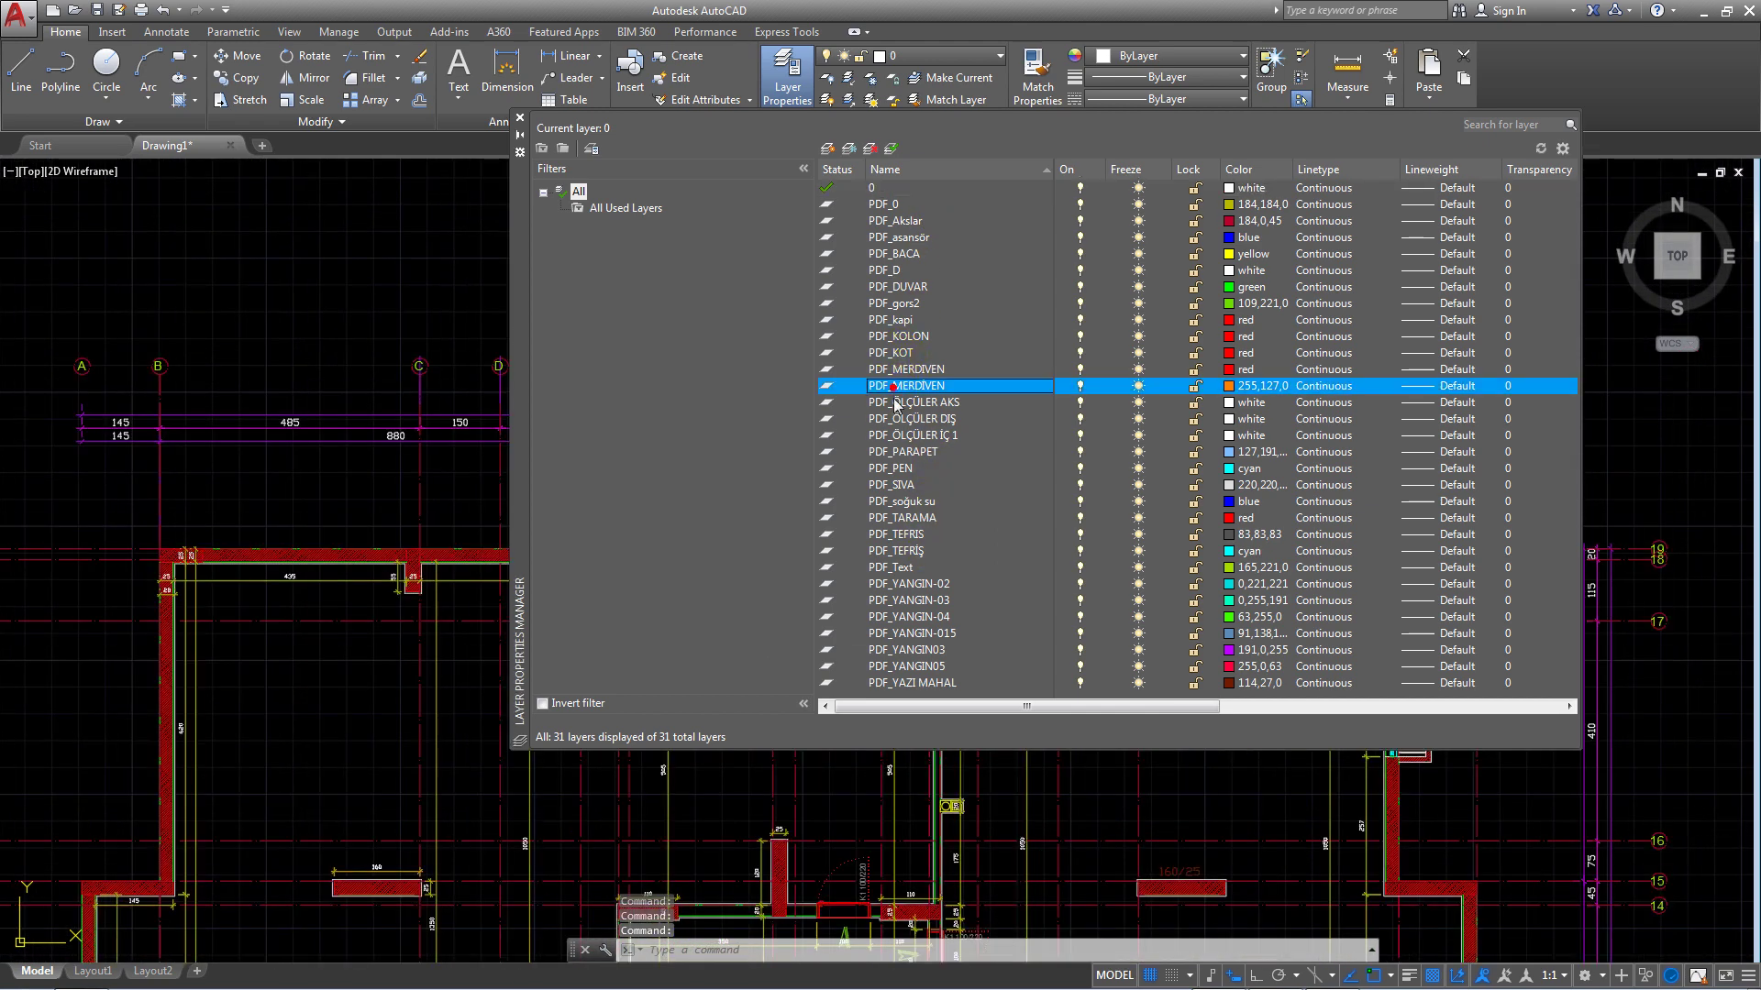
left_click(880, 271)
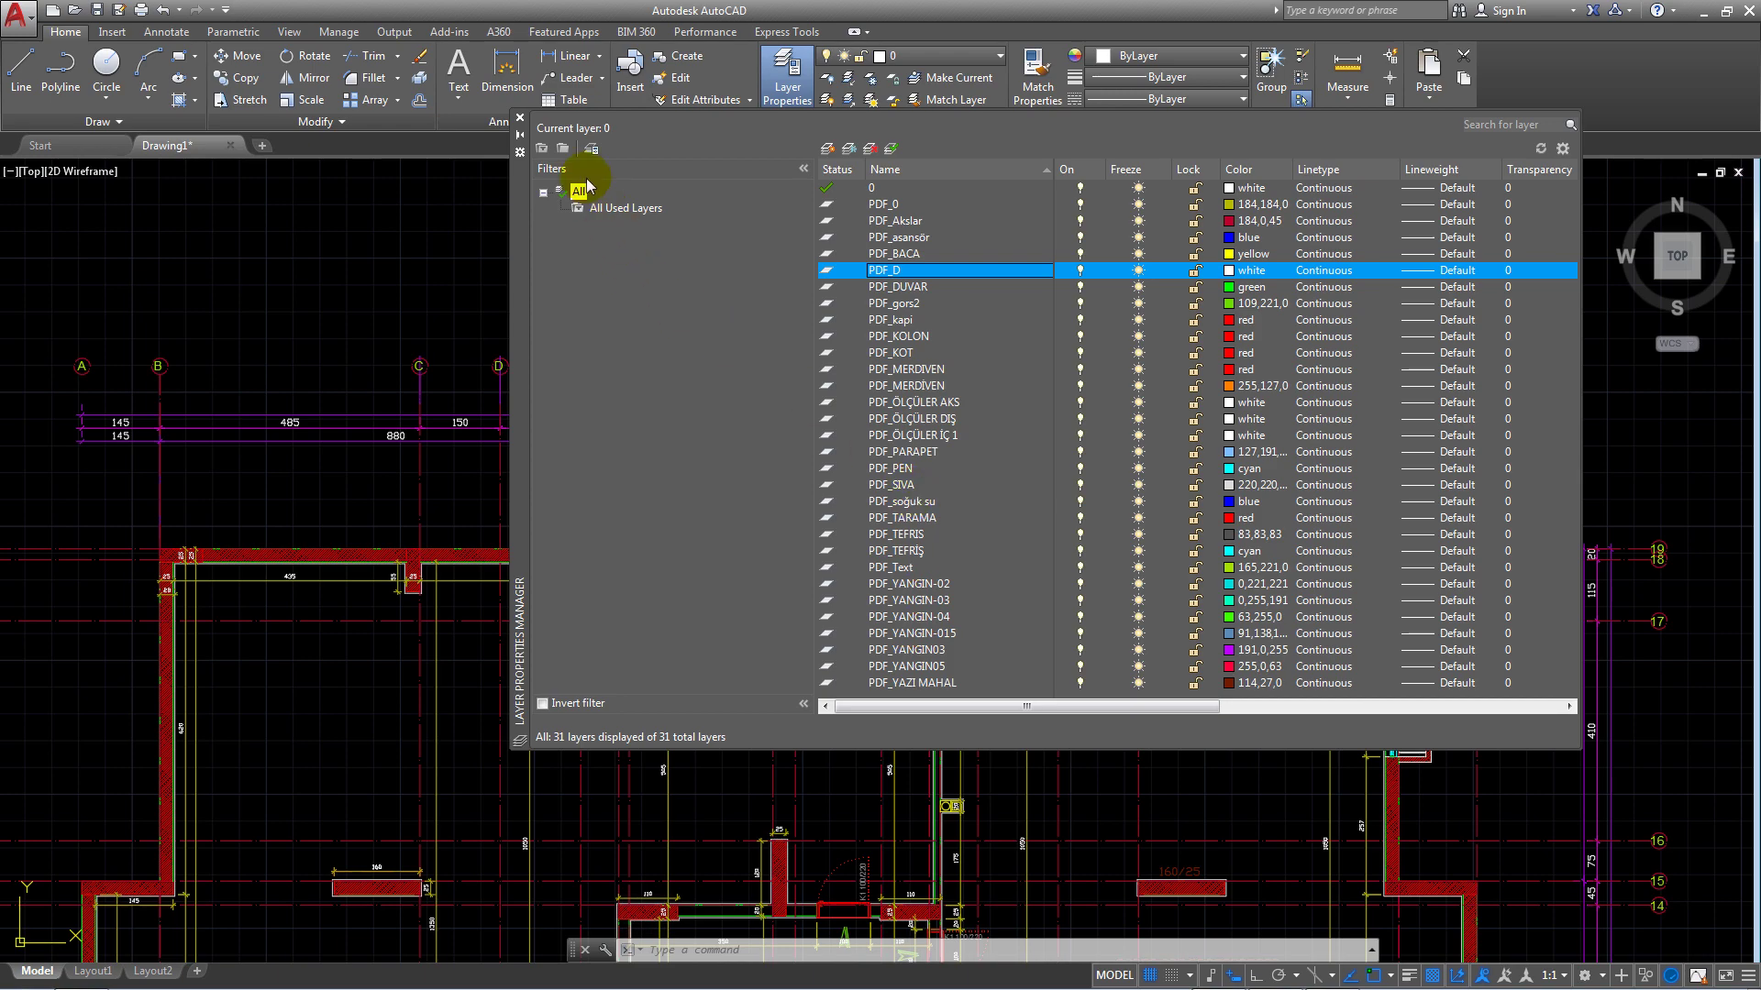
scroll(610, 232, "down", 5)
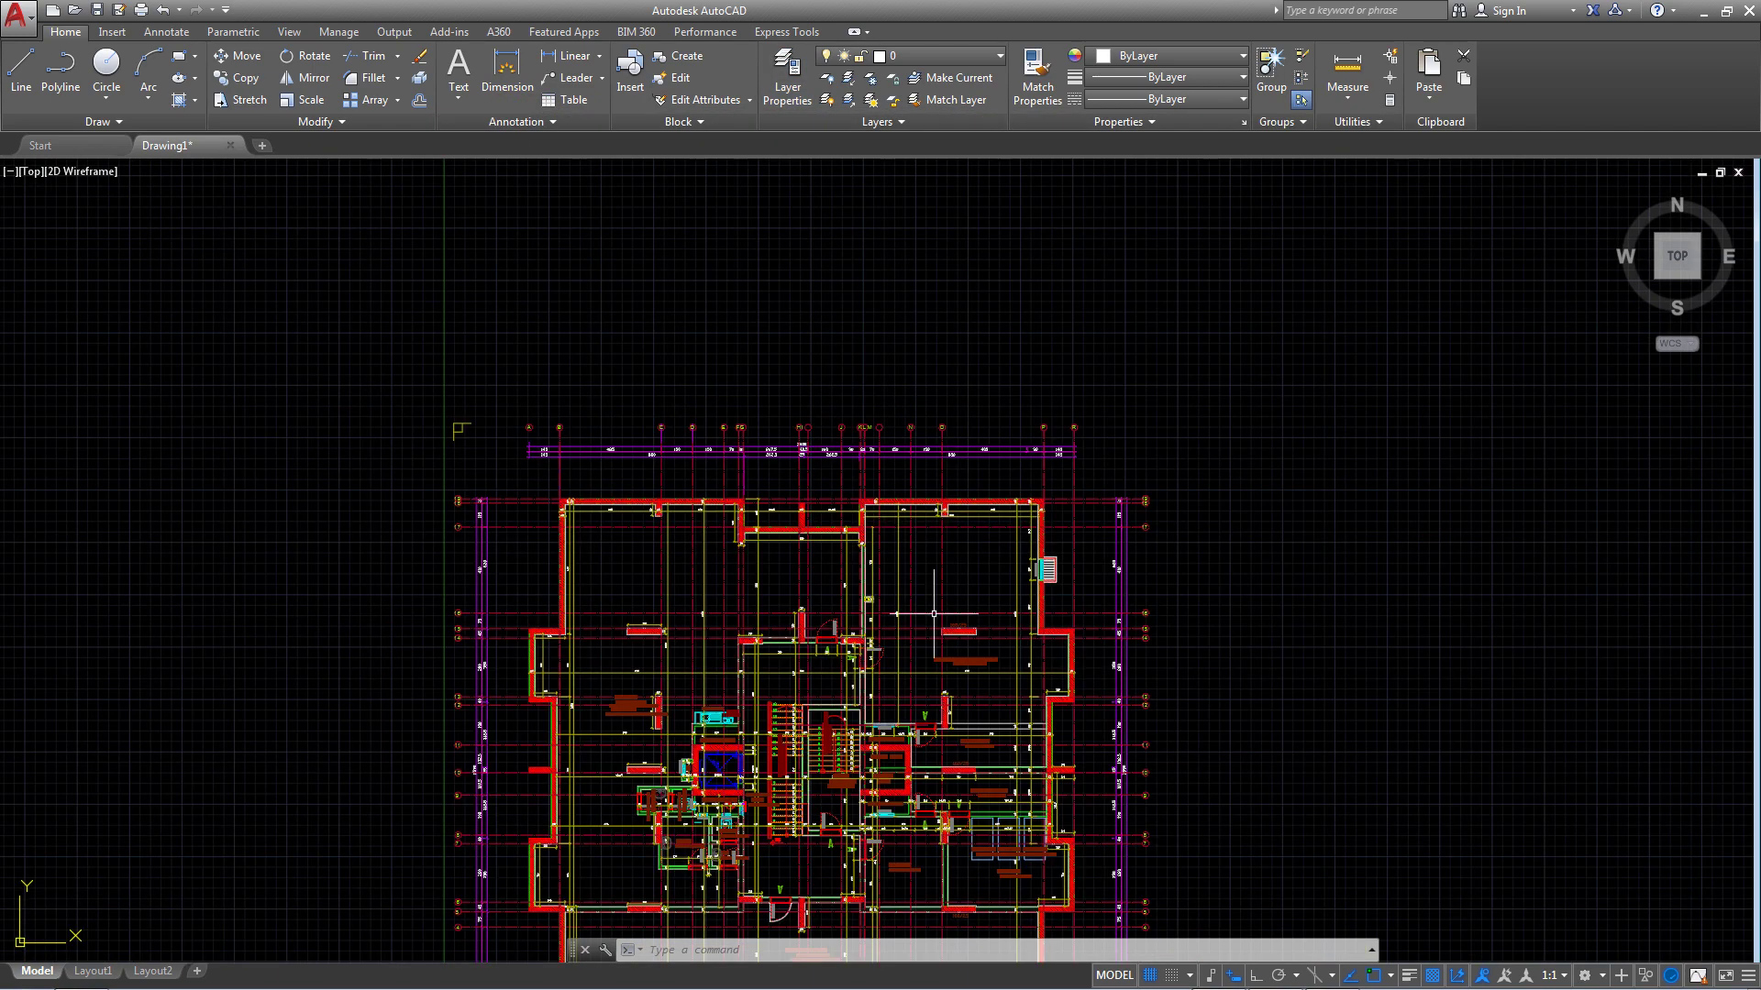
scroll(710, 480, "up", 2)
scroll(709, 480, "up", 5)
scroll(710, 480, "up", 3)
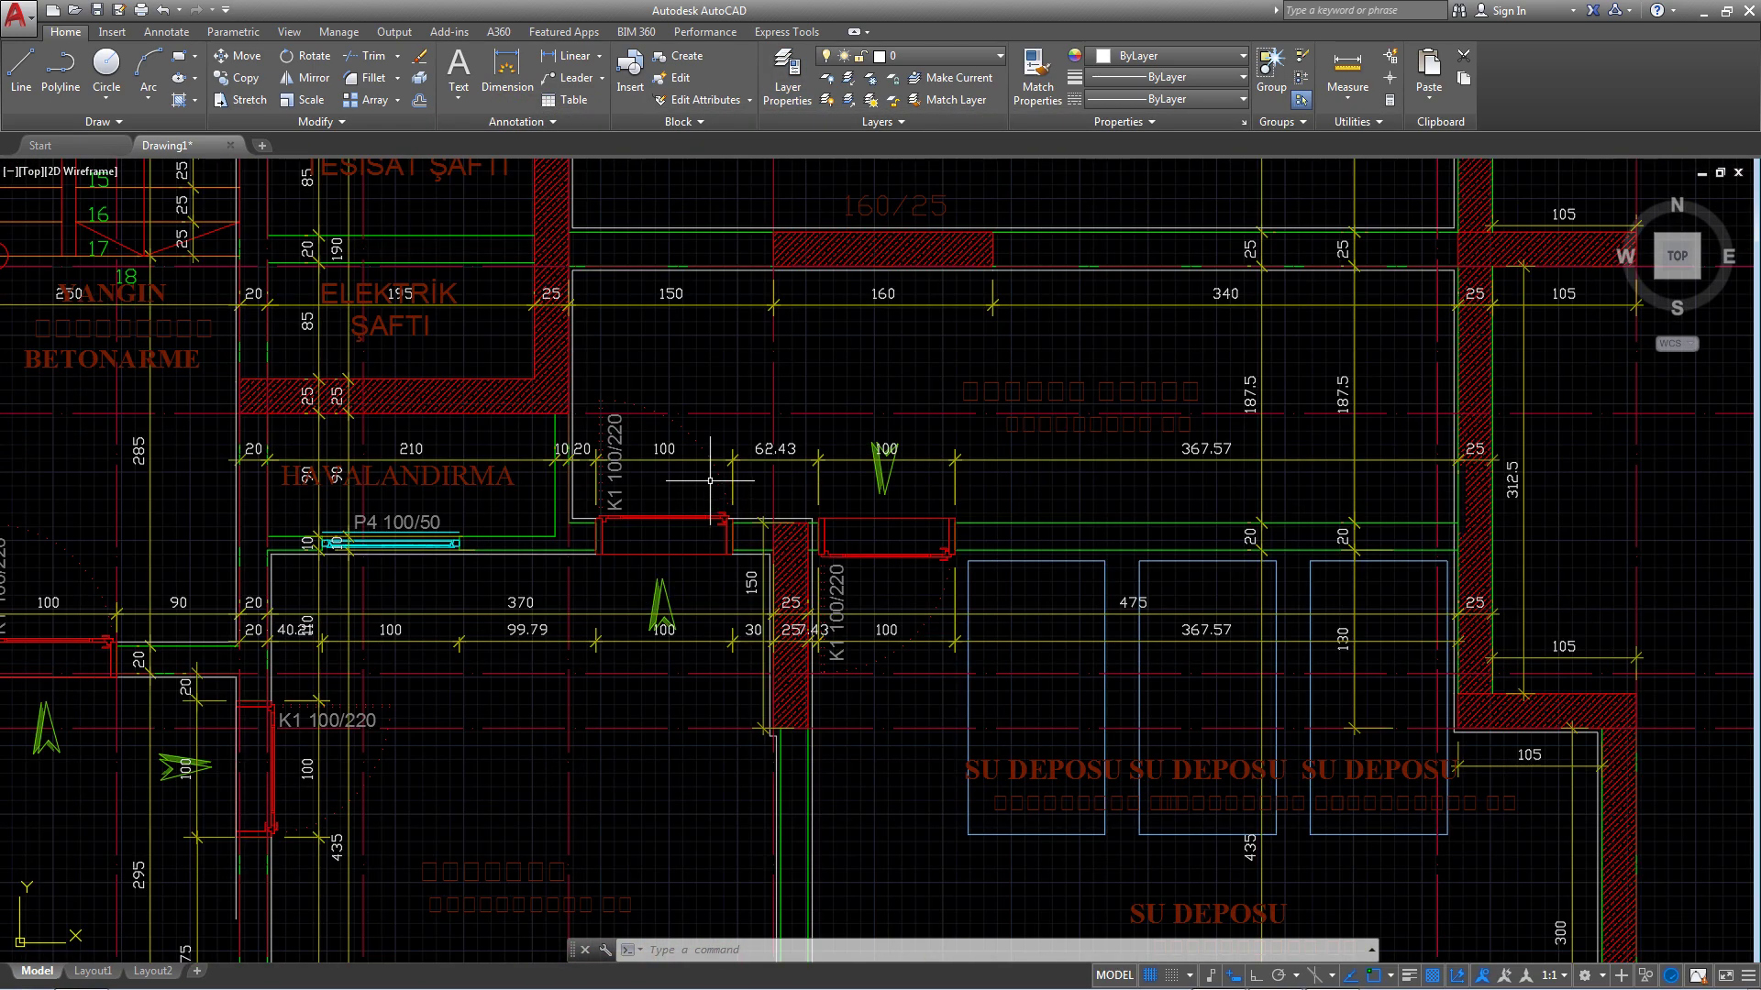
- Zoom and pan across the plan, selecting then clearing the bottom 880, 485 and 2600 dimensions
left_click(684, 409)
scroll(686, 440, "down", 5)
key("Escape")
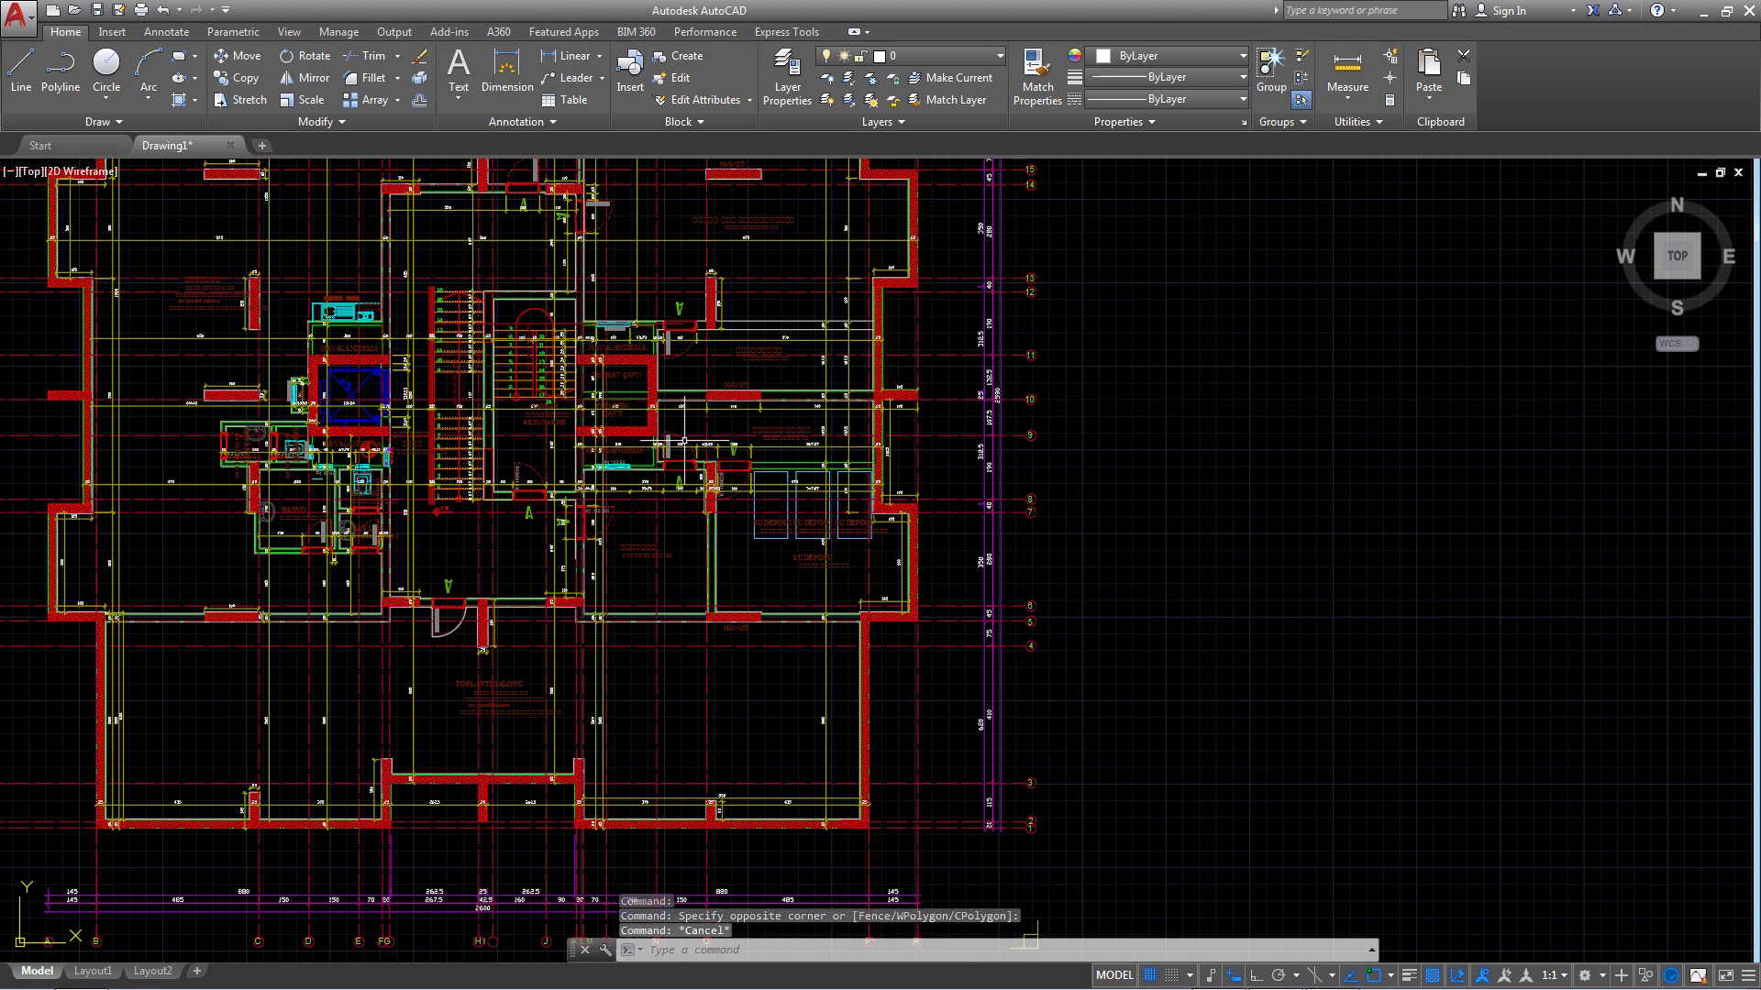
scroll(787, 477, "down", 5)
scroll(787, 477, "down", 1)
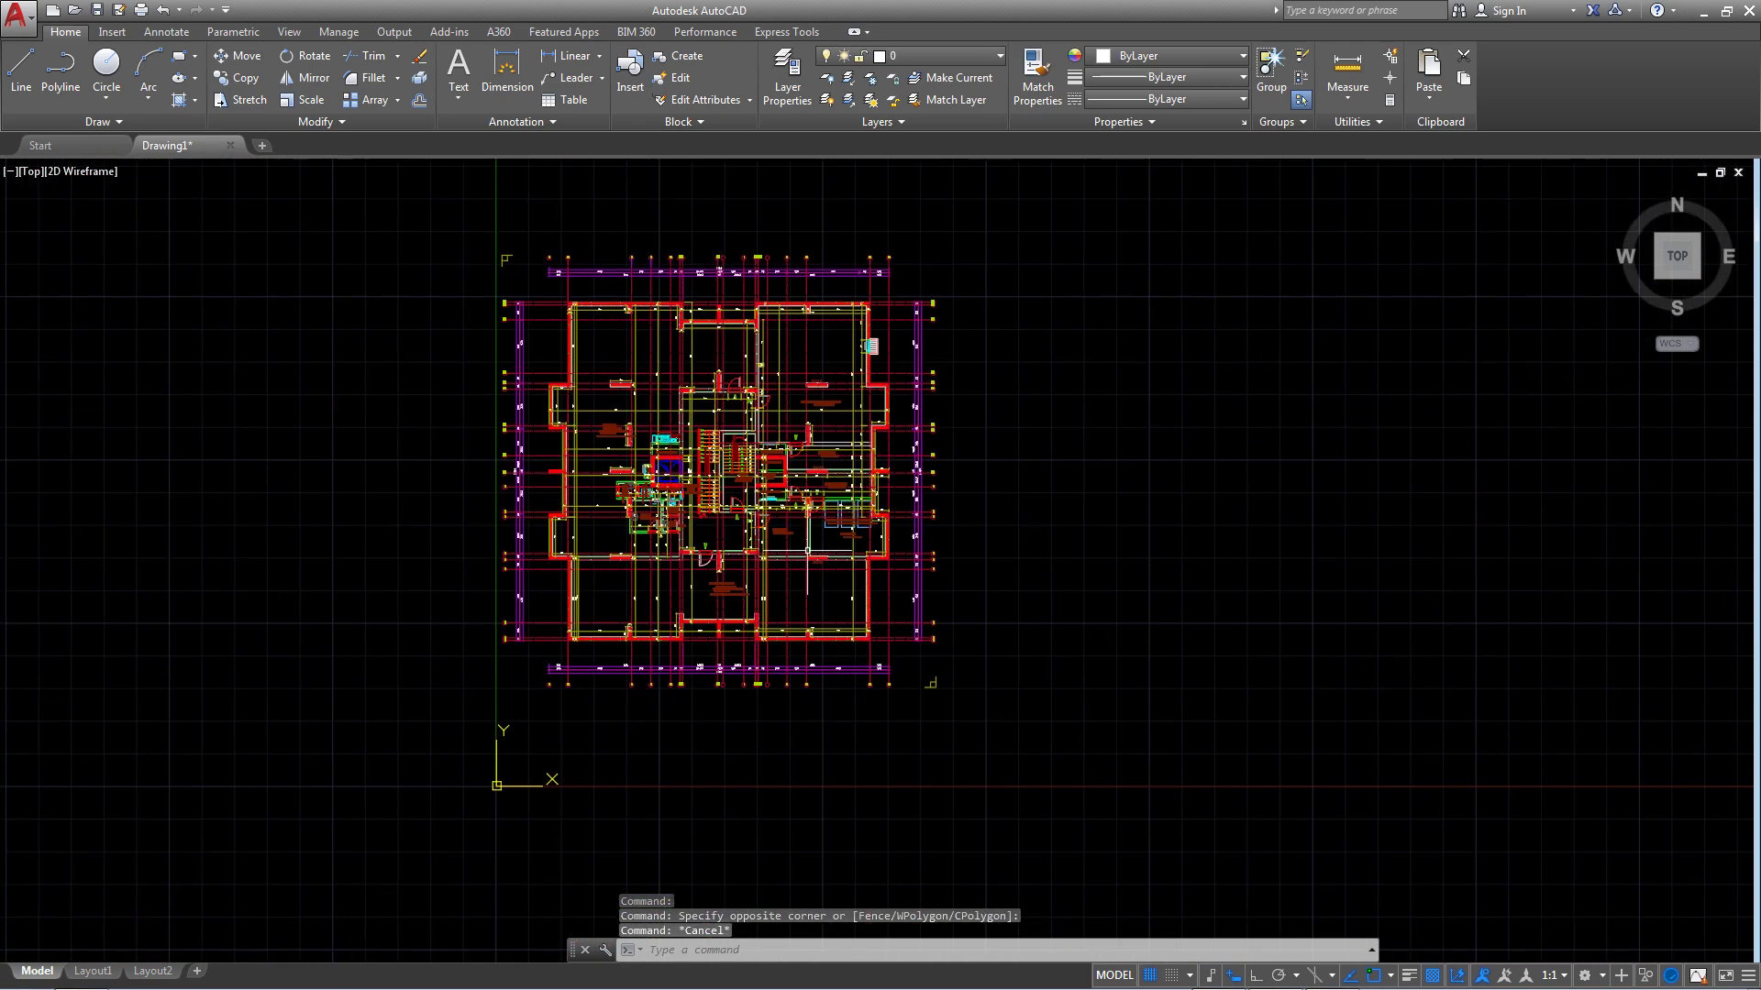
scroll(787, 477, "up", 1)
middle_click_drag(780, 514, 777, 443)
scroll(908, 624, "up", 4)
left_click(913, 610)
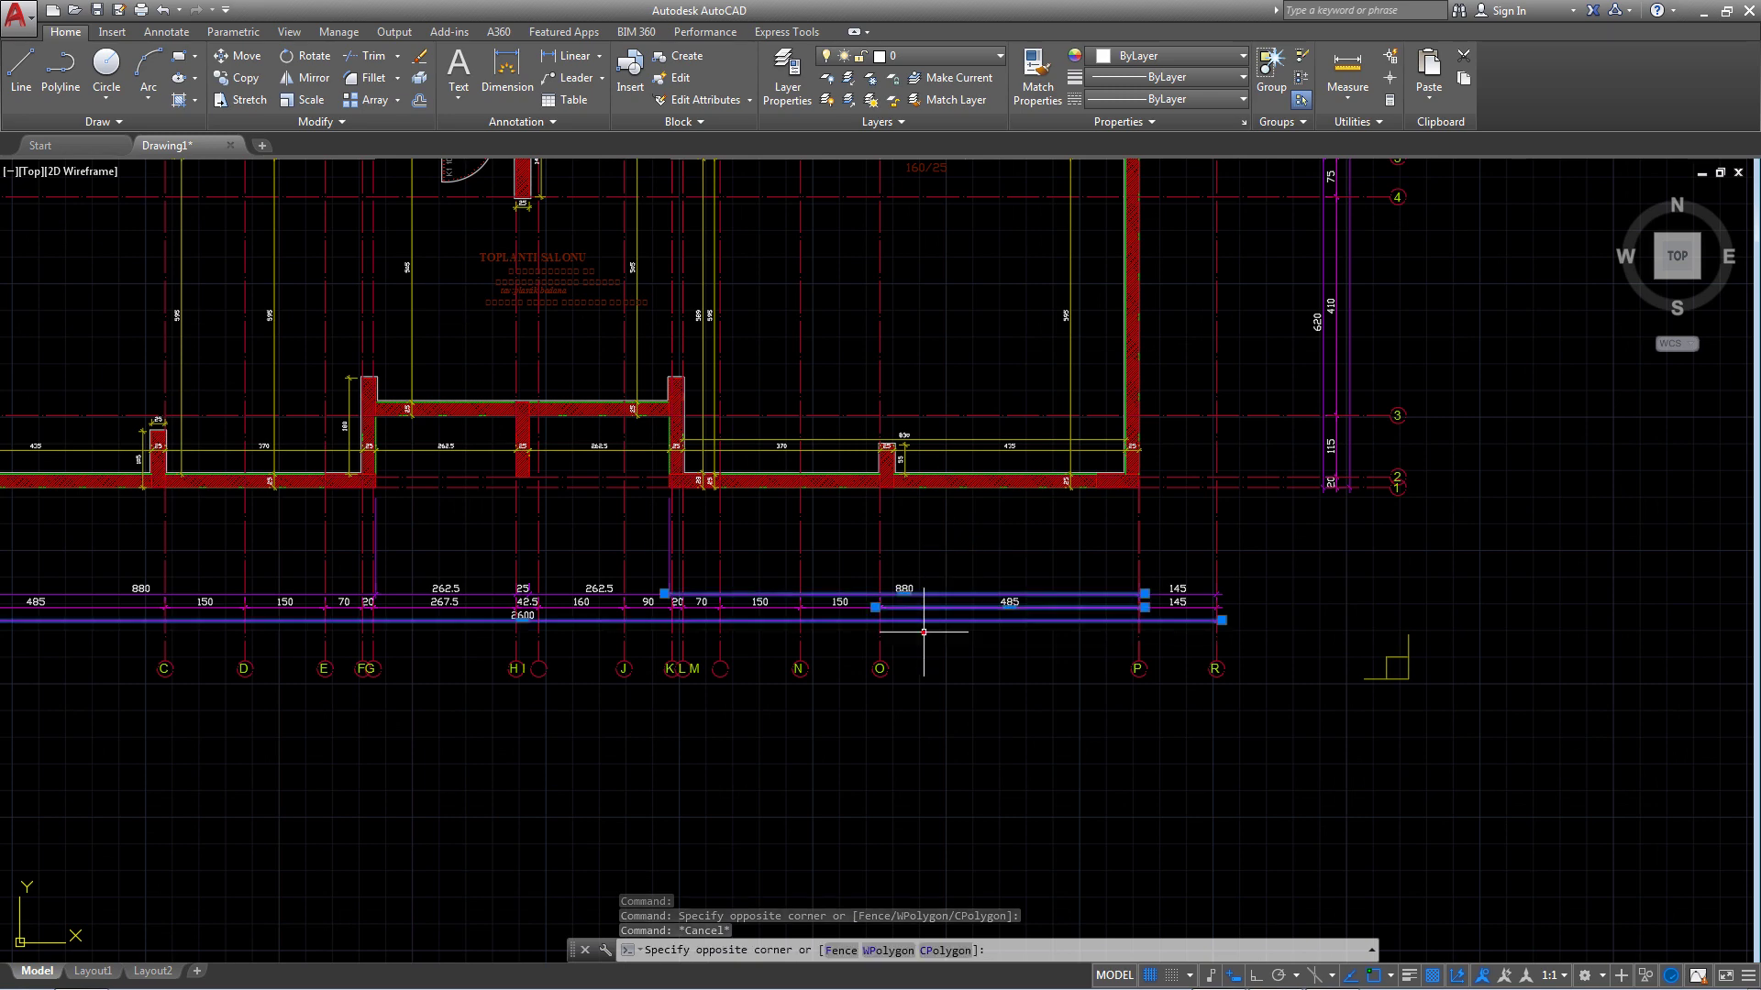
key("Escape")
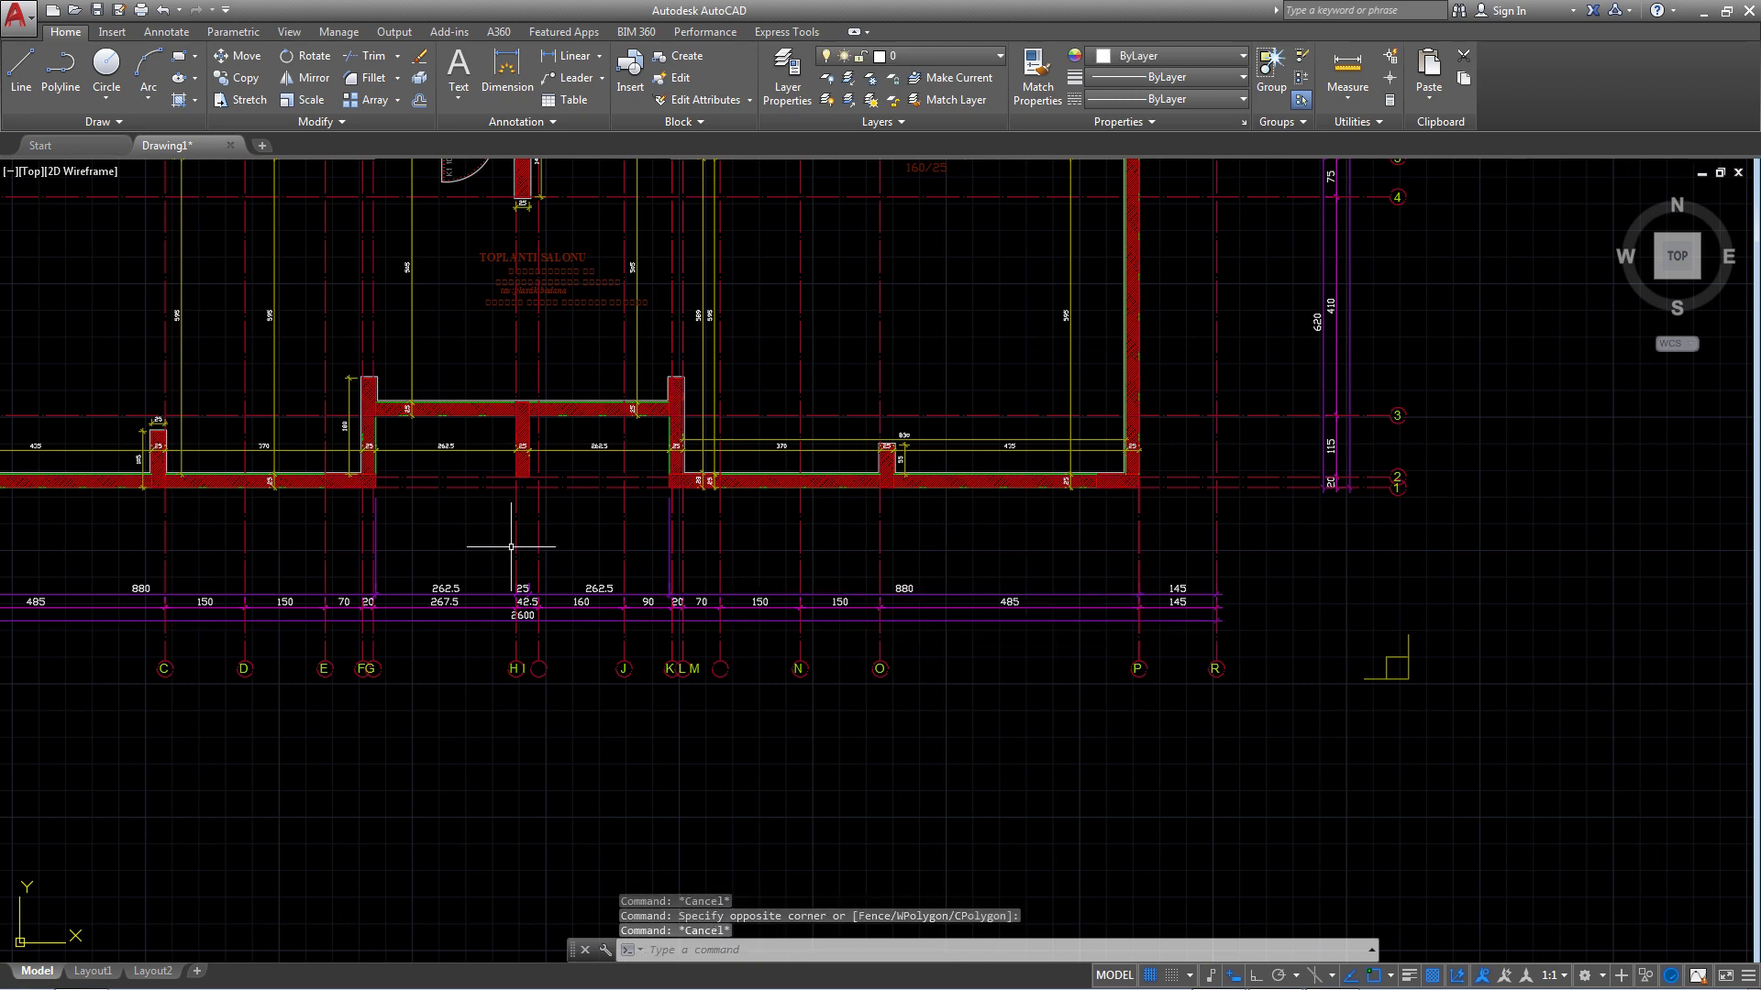
scroll(511, 547, "down", 5)
scroll(275, 275, "up", 3)
- Browse the application menu's Import and Print entries, then bring up Drawing Utilities > Units
left_click(18, 13)
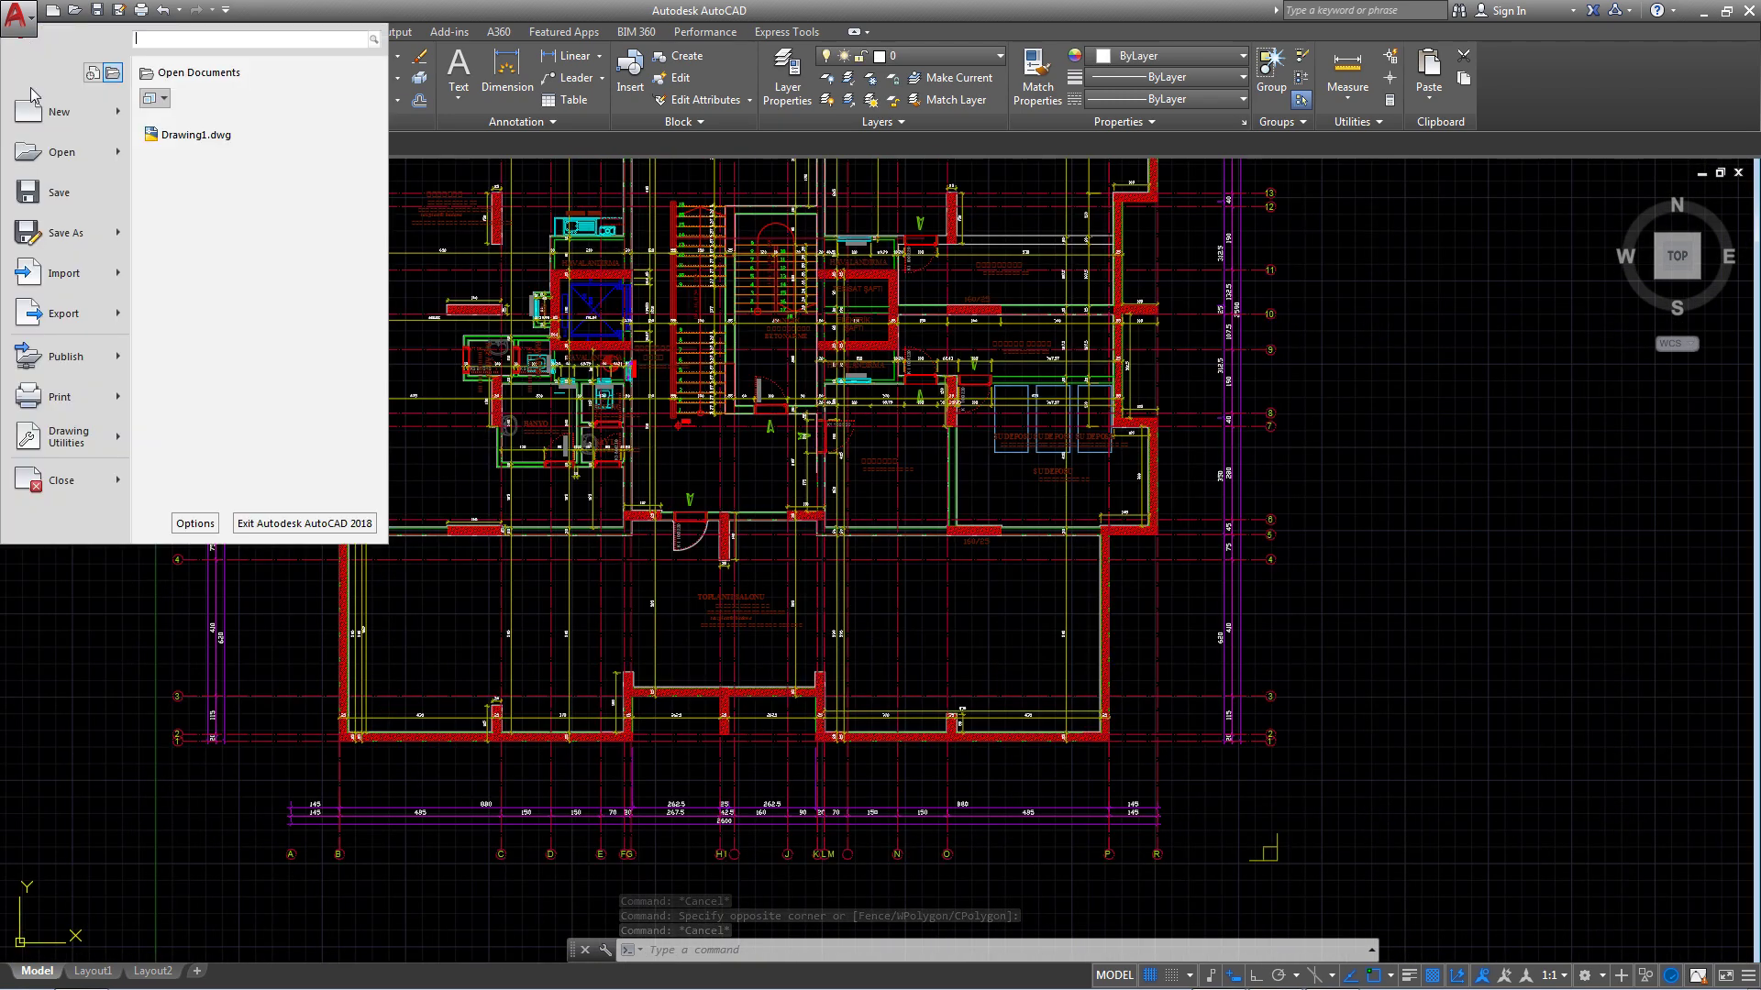
left_click(110, 292)
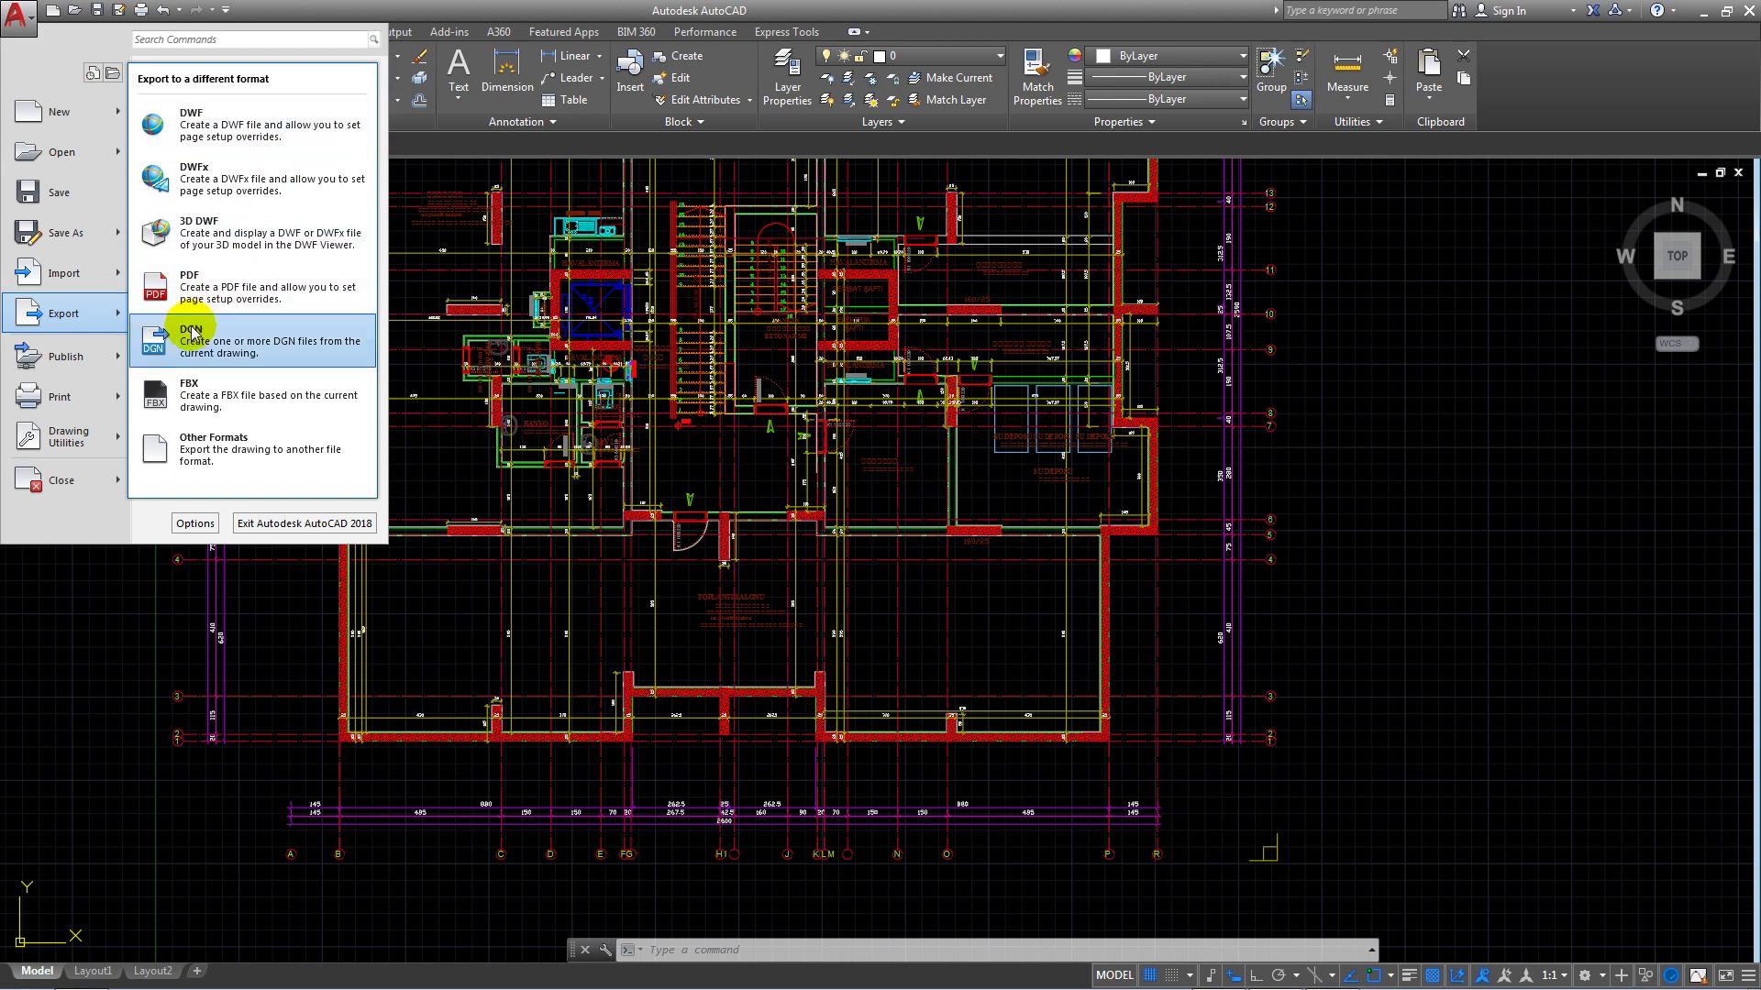
mouse_move(66, 356)
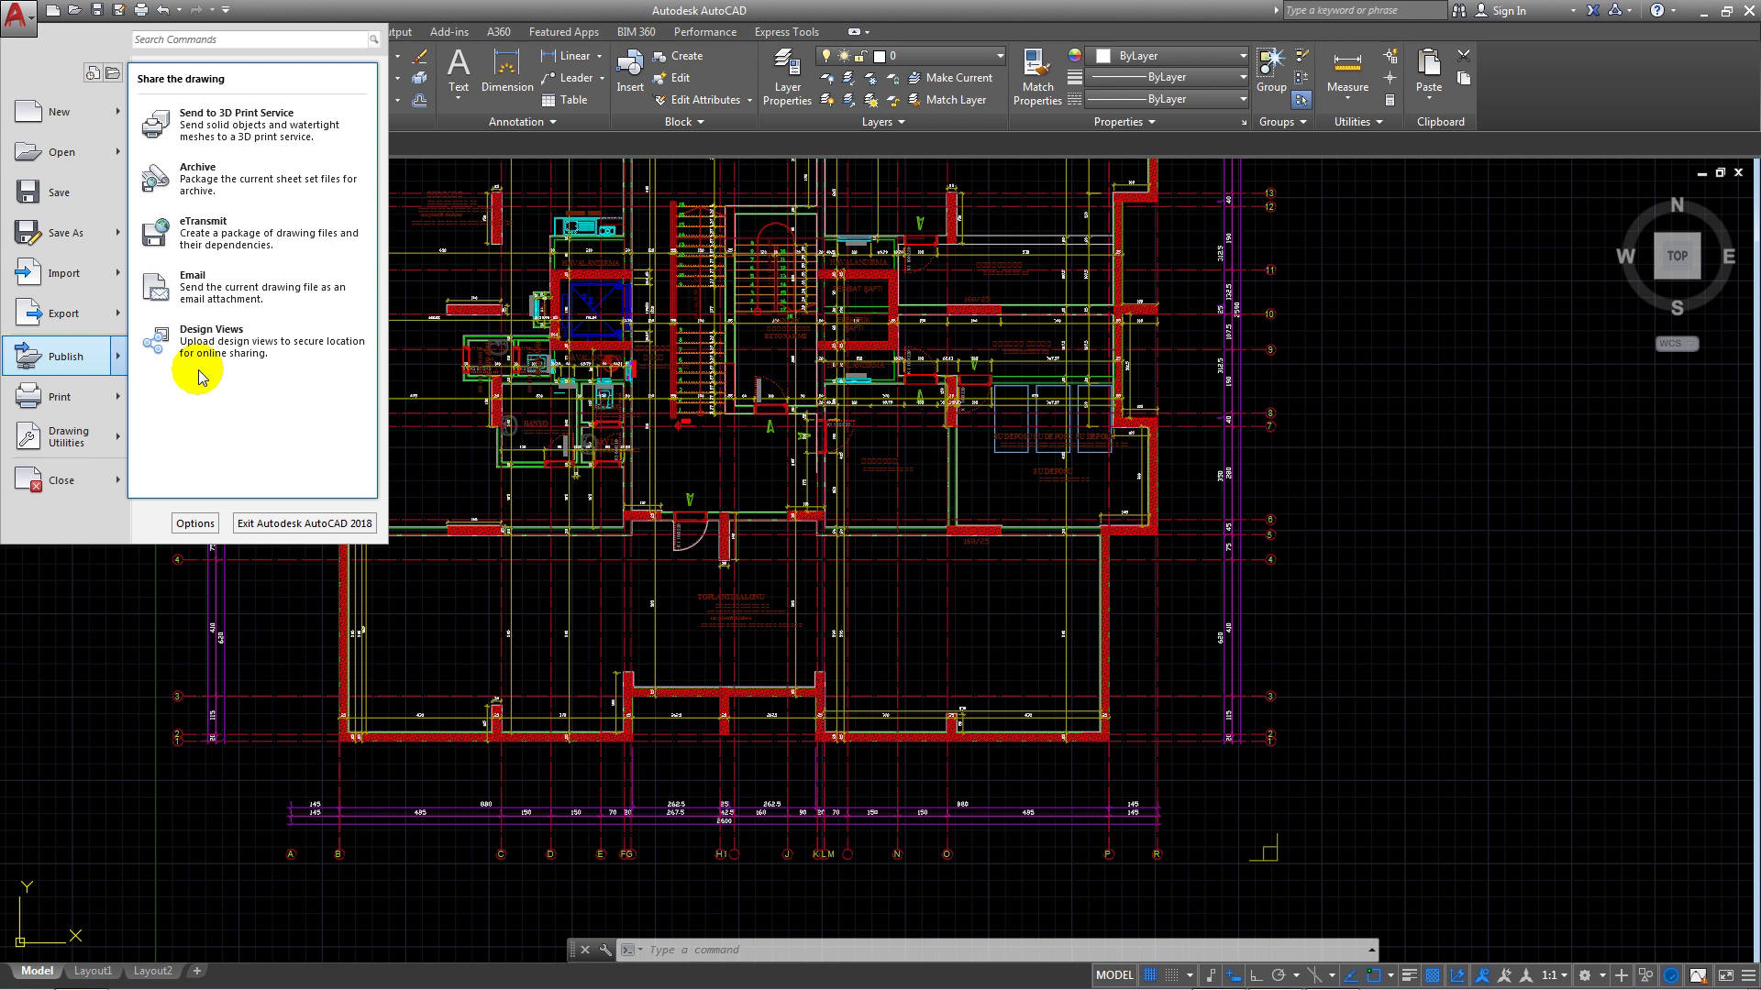
left_click(115, 401)
left_click(278, 240)
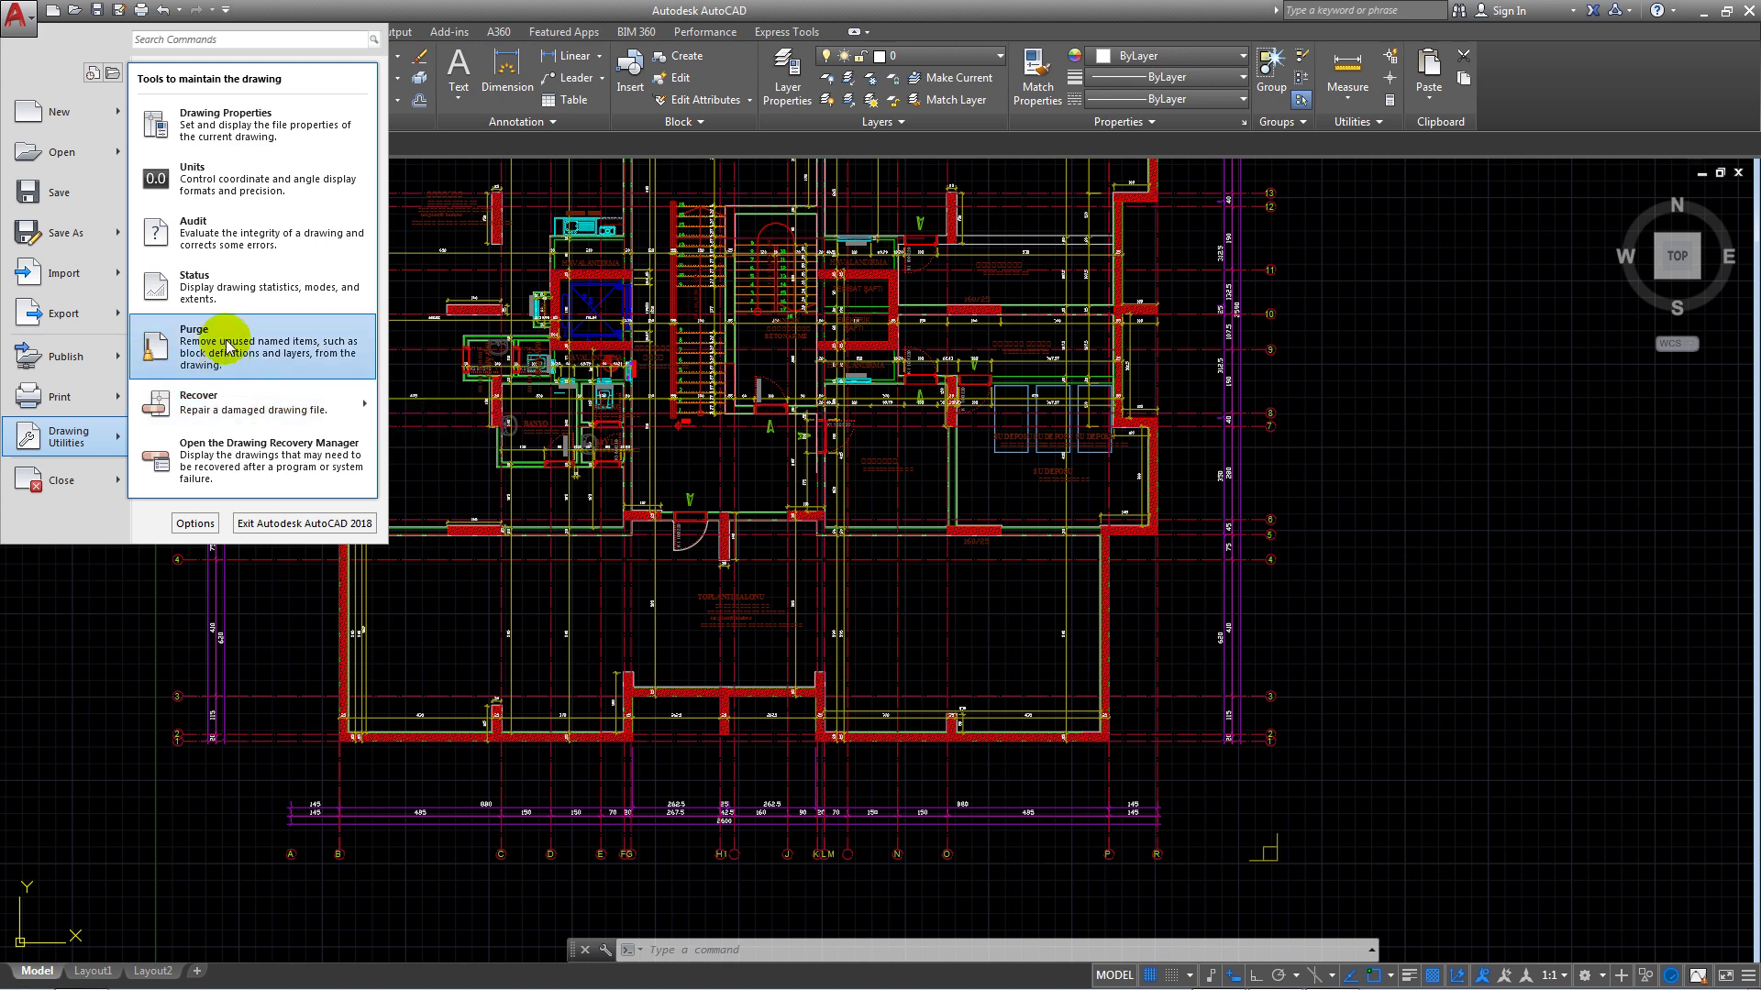
left_click(201, 191)
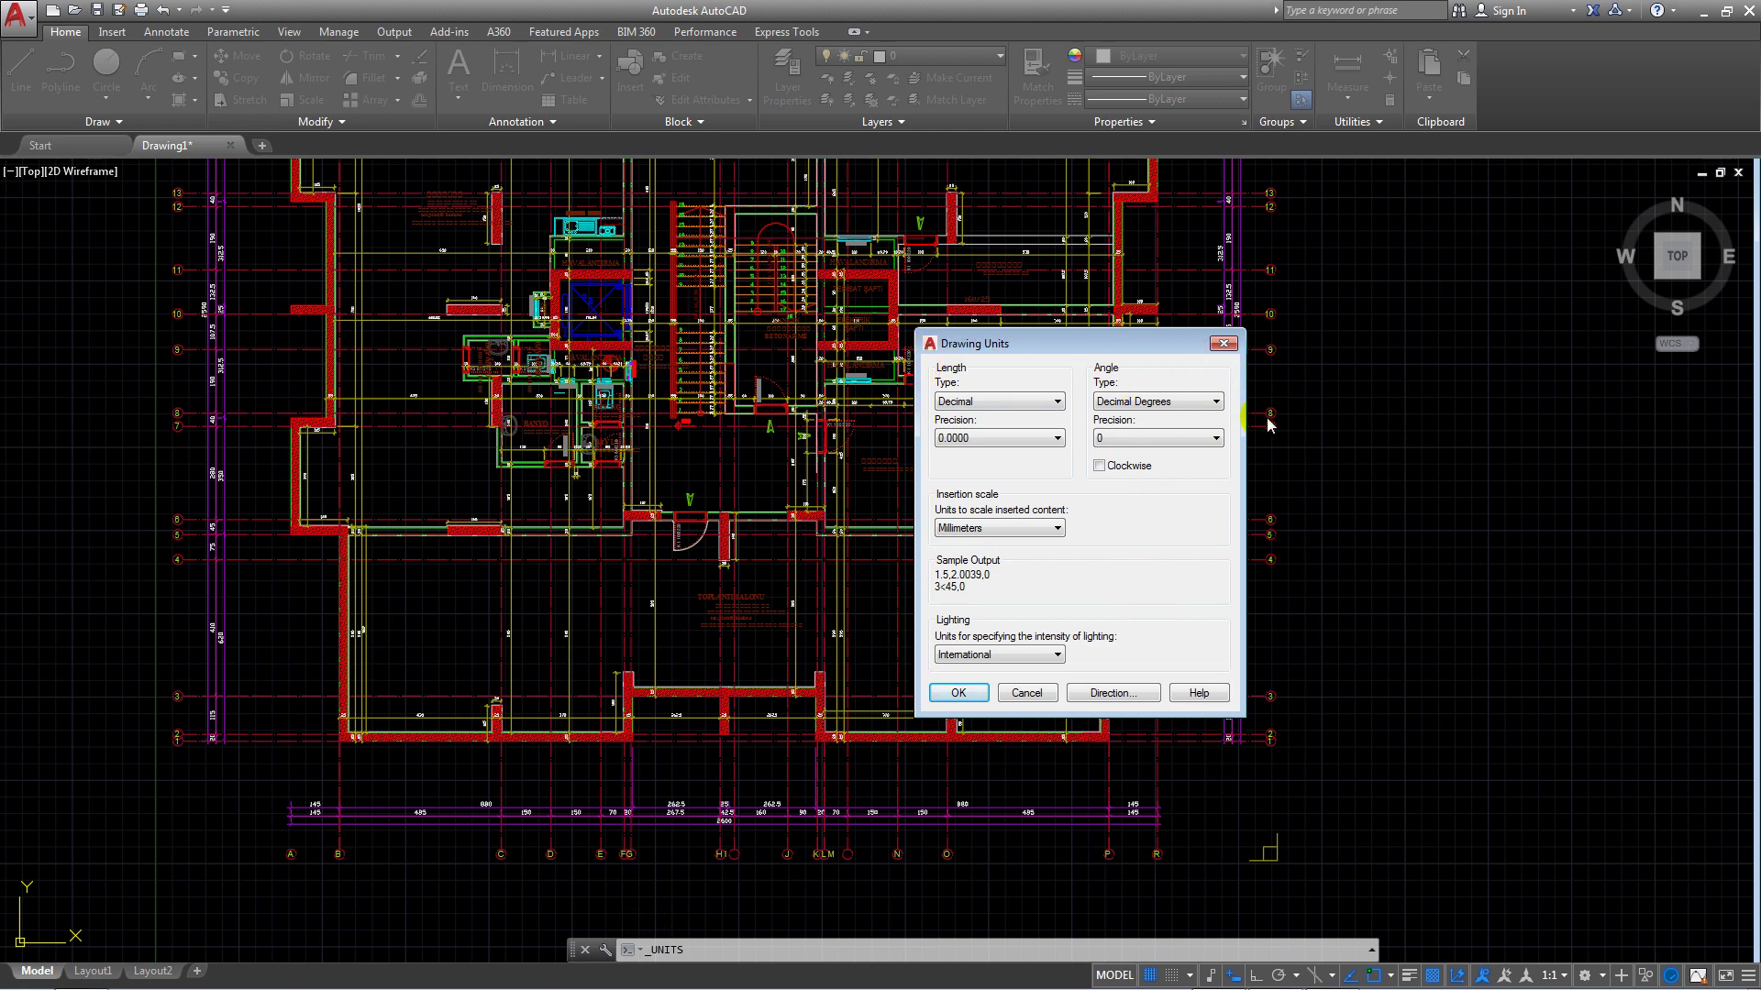
- Close Drawing Units, view the Drawing Properties dialog, and close it
left_click(1223, 344)
left_click(17, 15)
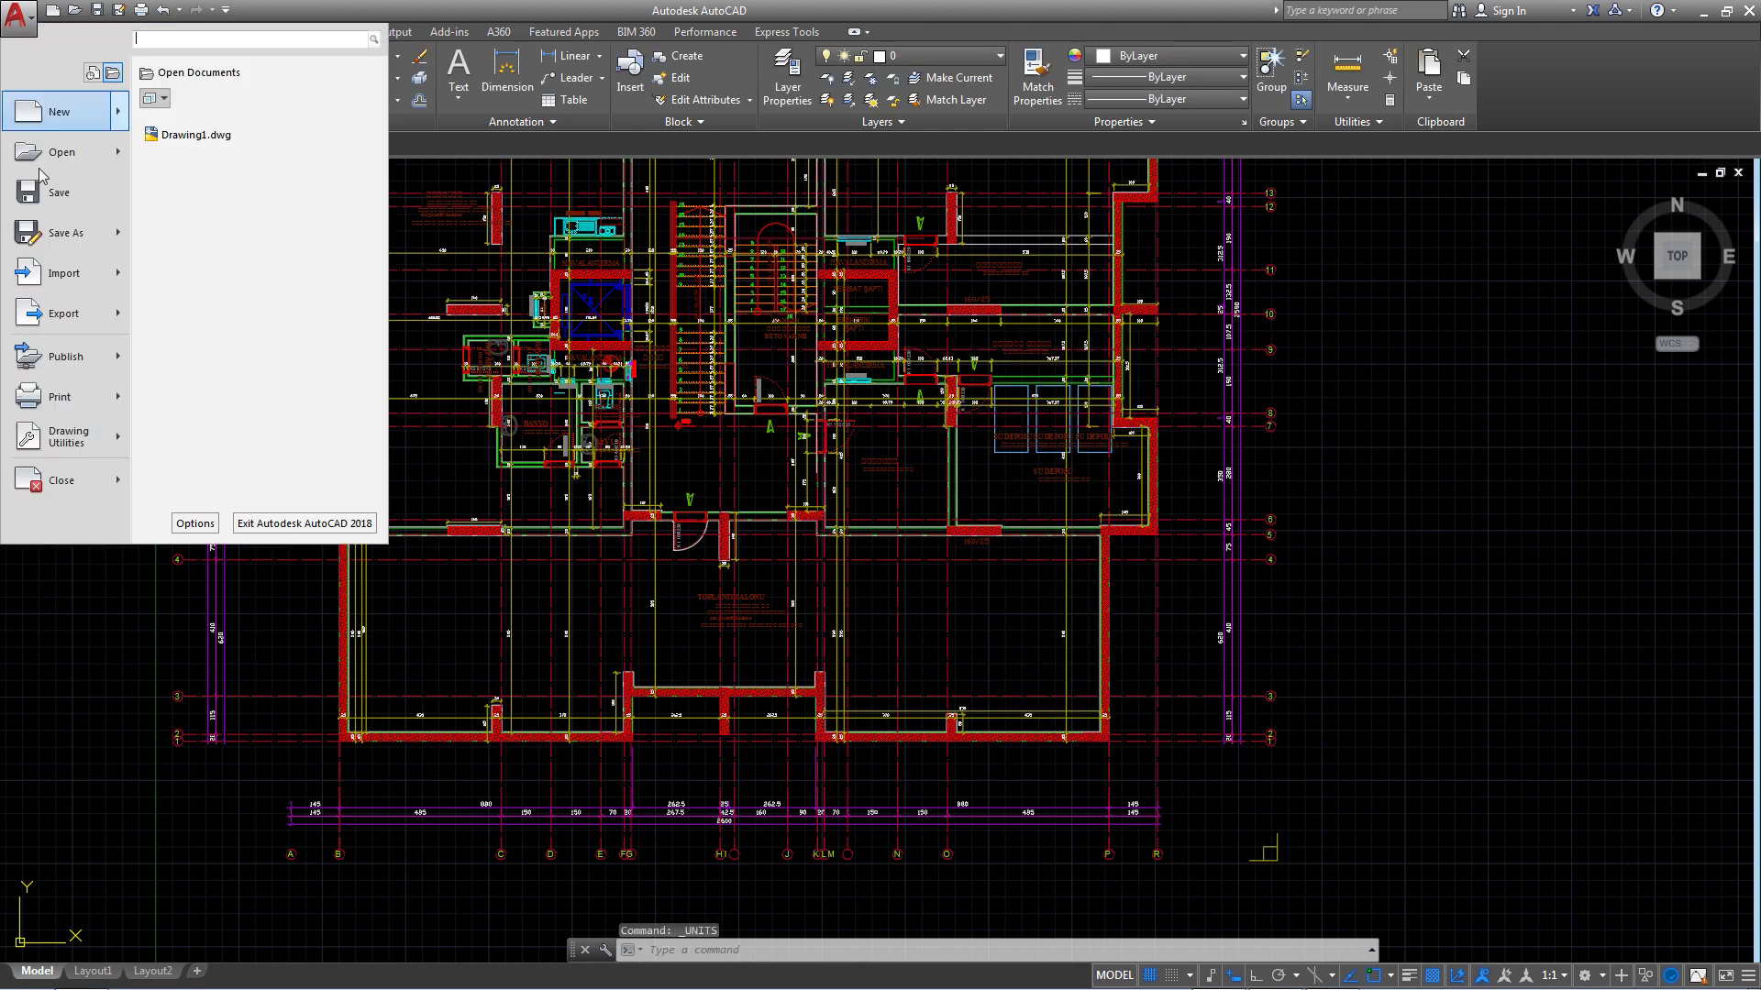
left_click(89, 446)
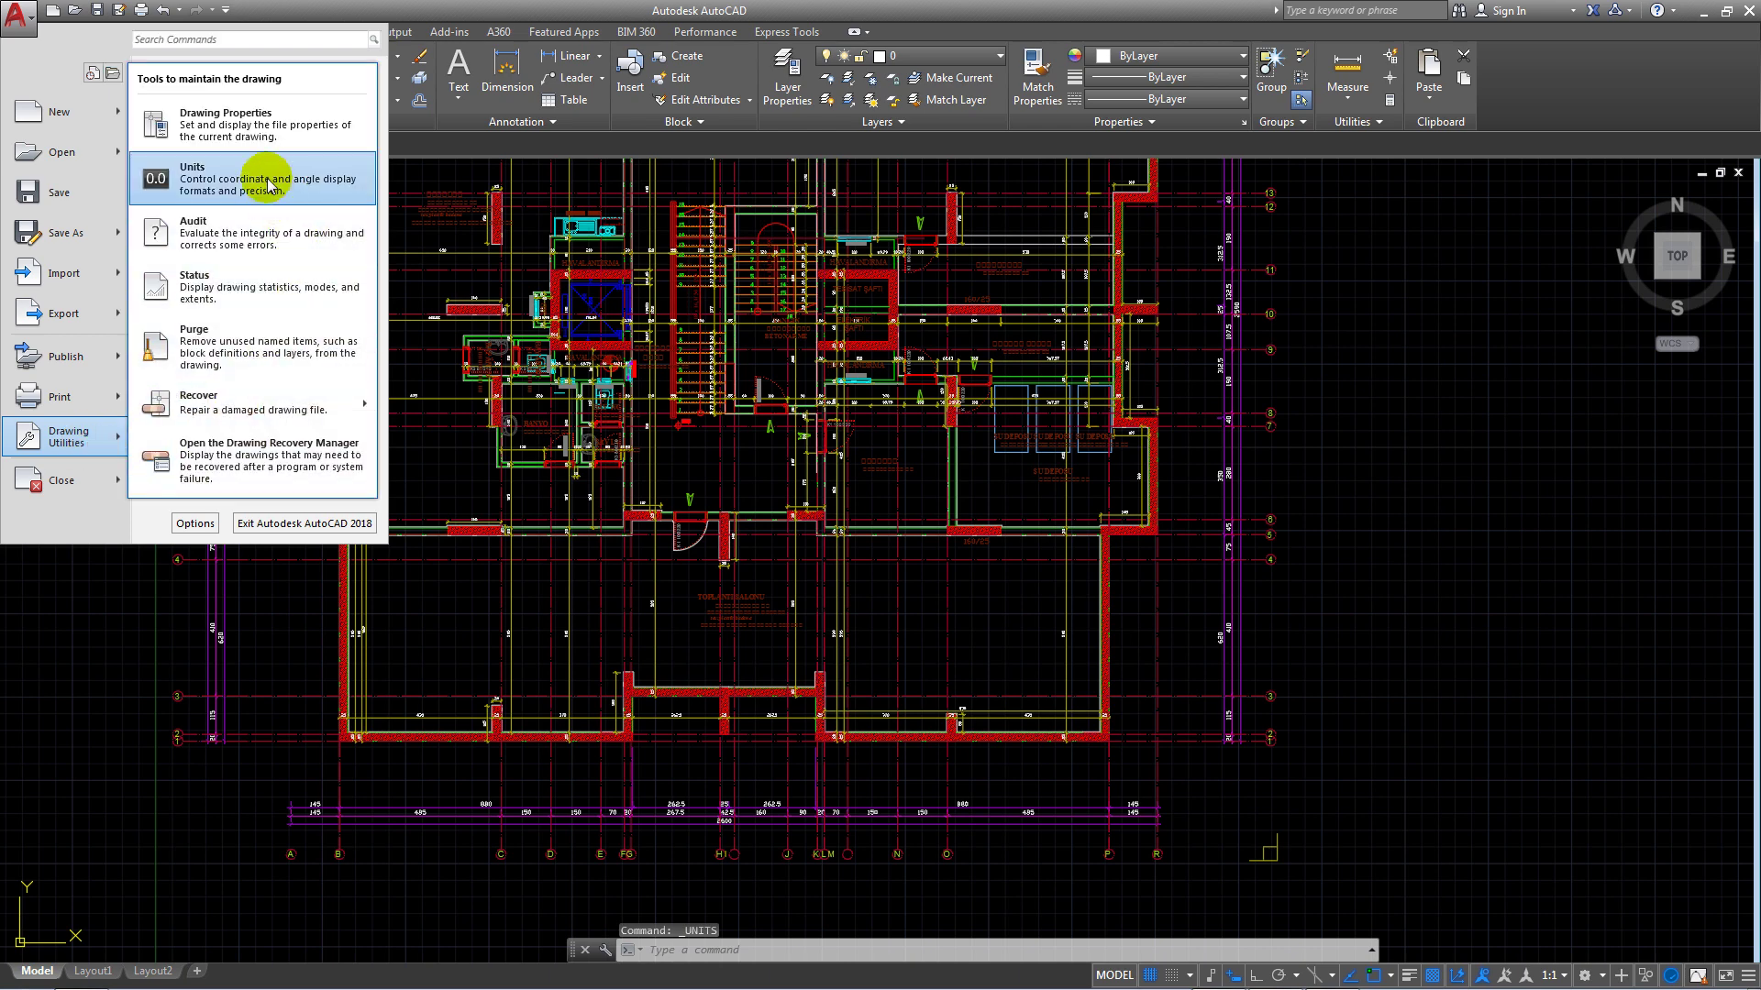
left_click(263, 136)
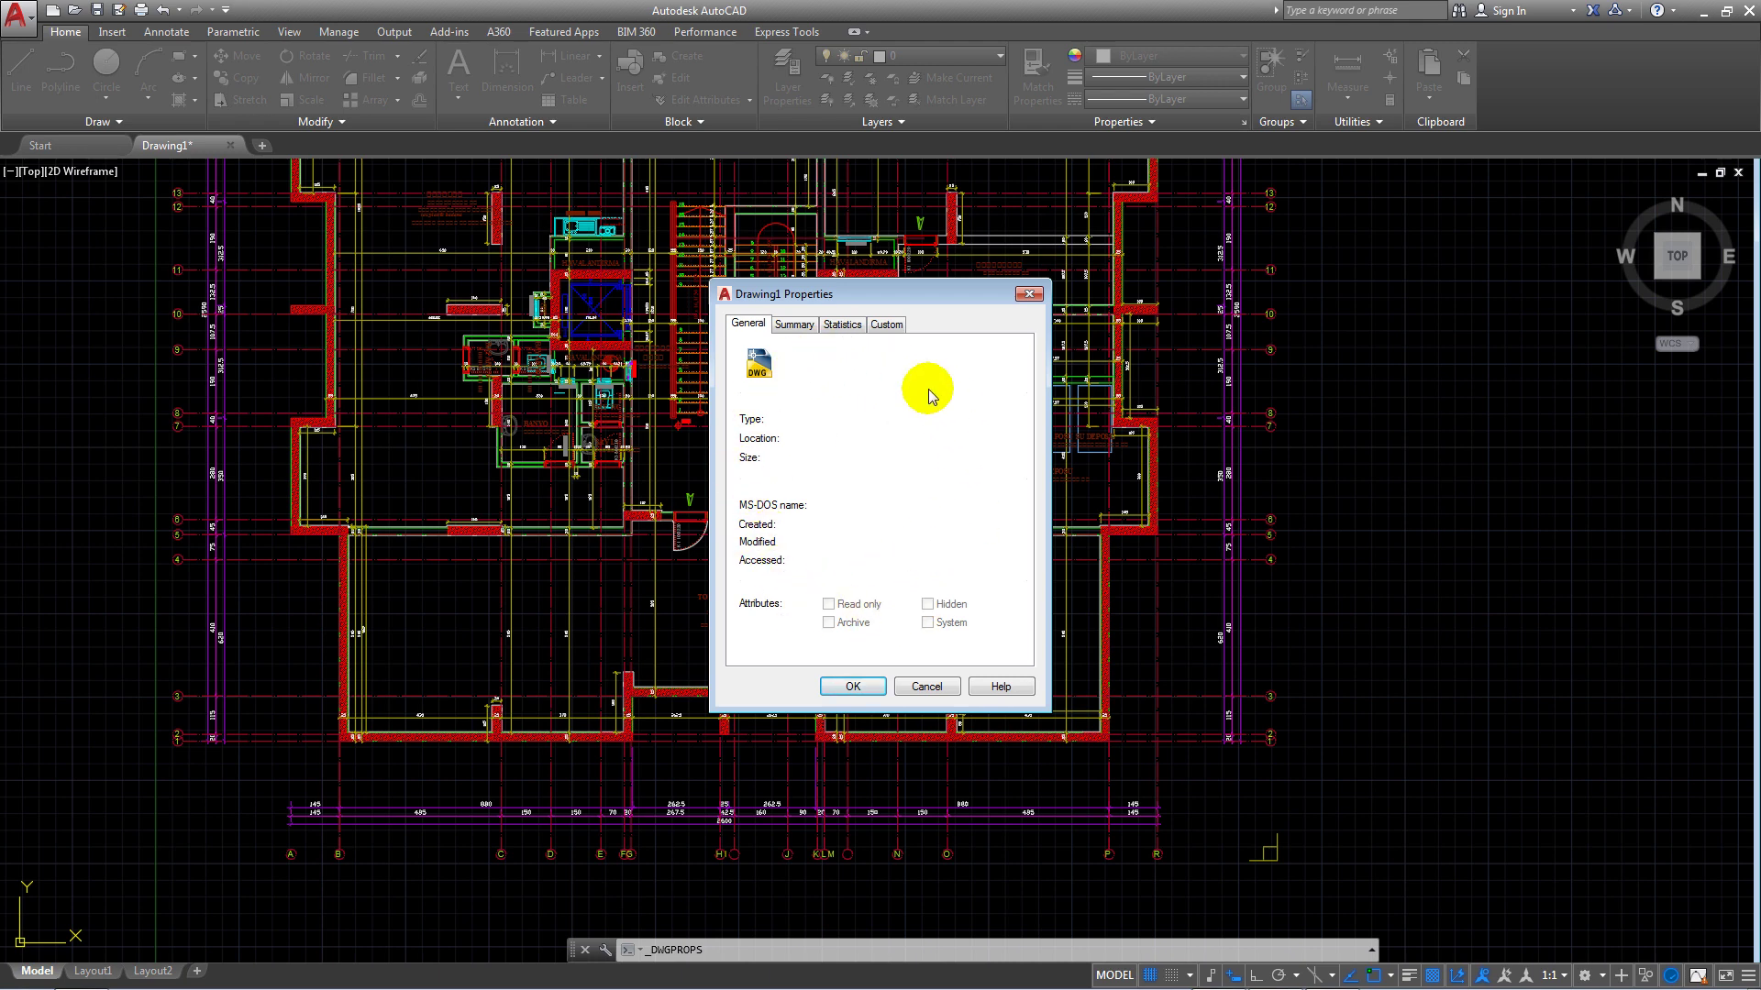
left_click(1027, 293)
- Revisit Drawing Utilities in the application menu, then dismiss the menu back to the plan
left_click(17, 16)
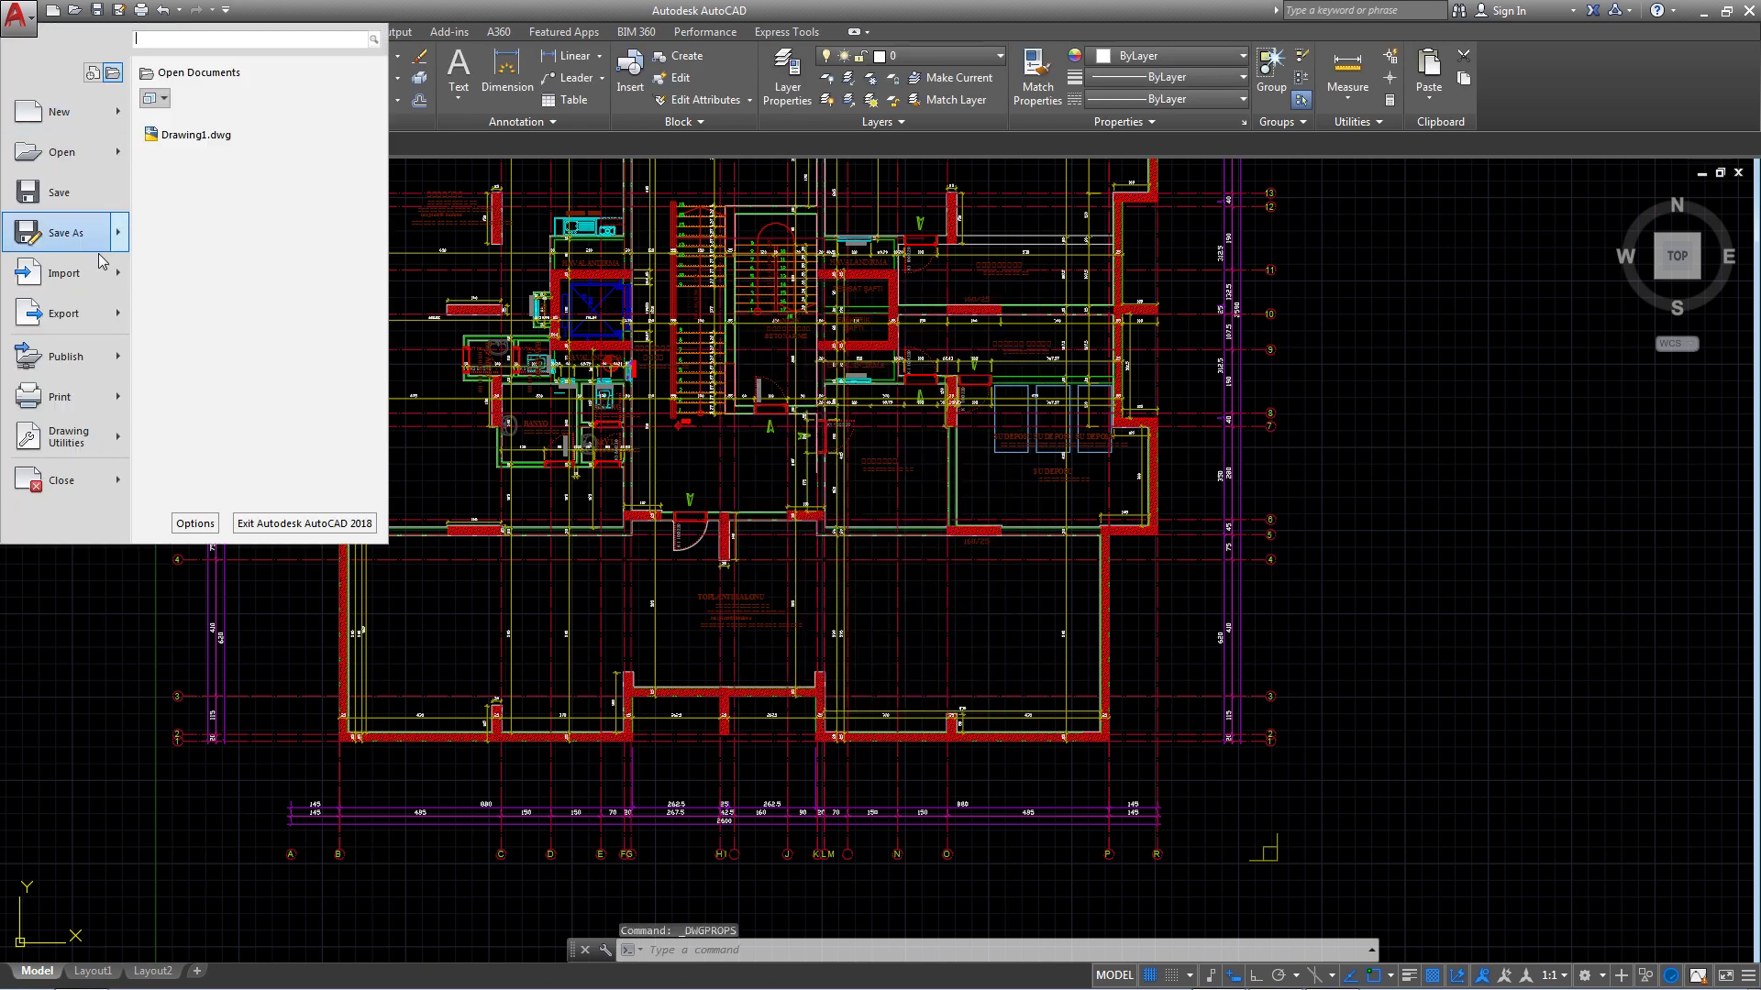
left_click(123, 440)
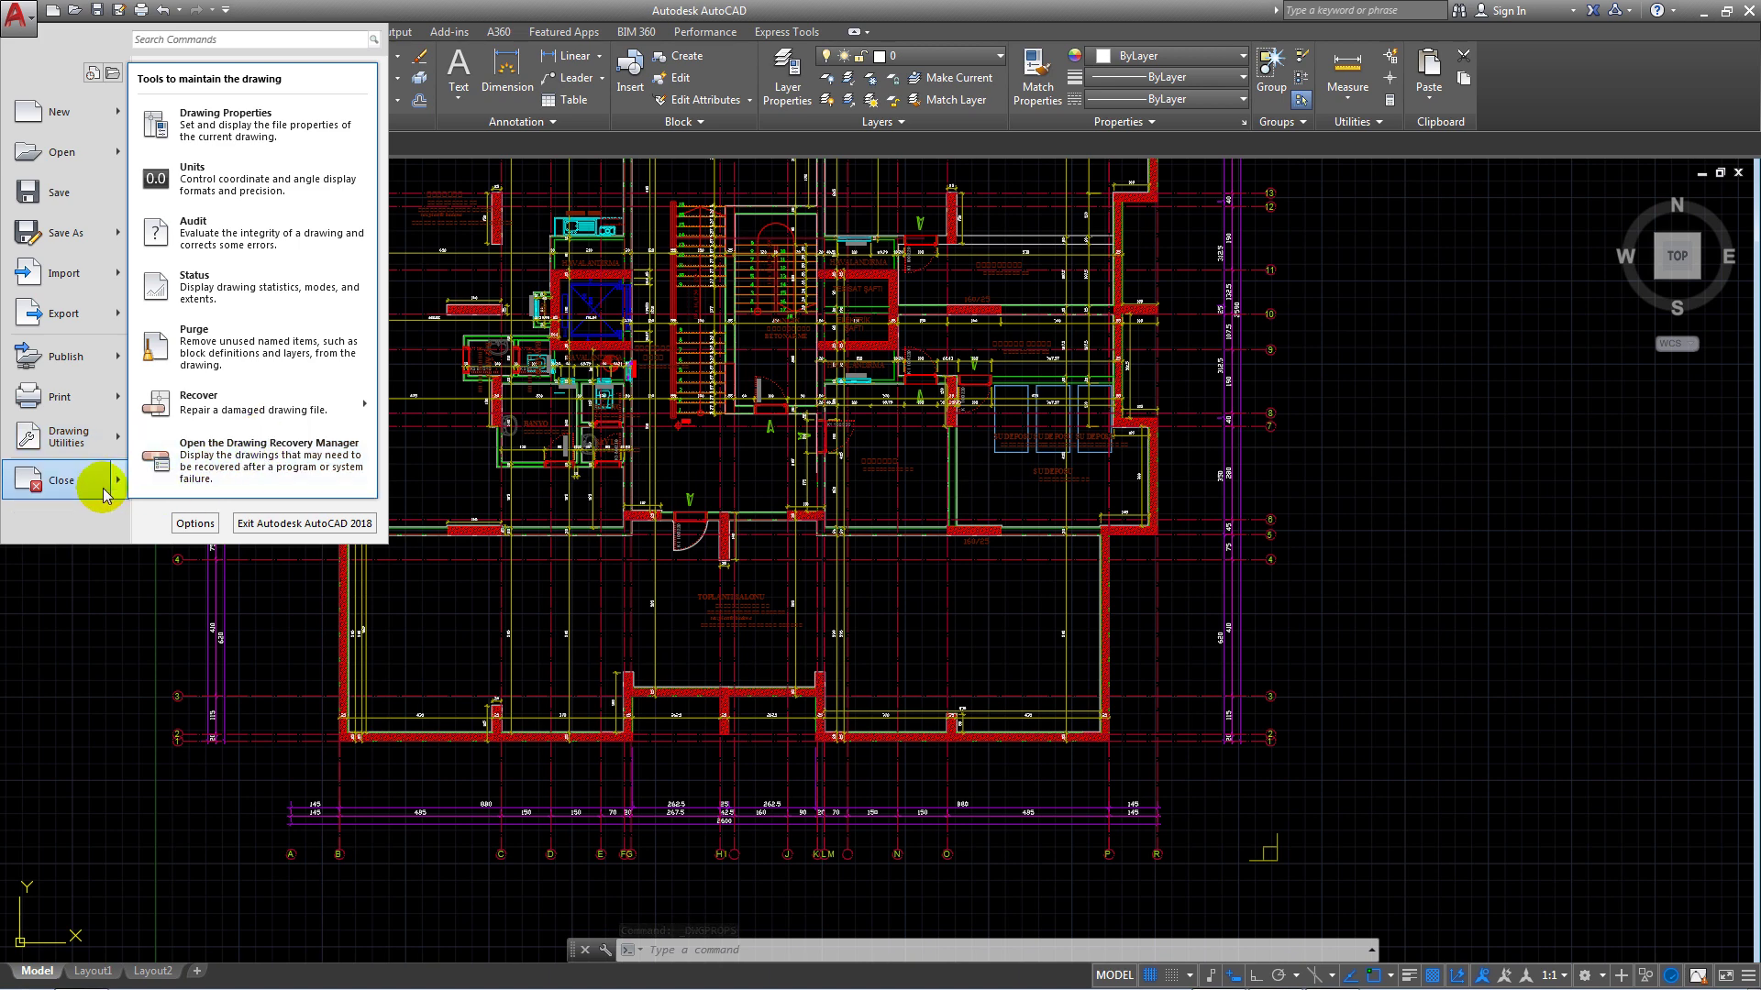
left_click(1282, 519)
- Window-select and delete all 25012 objects of the imported floor plan
scroll(1281, 518, "down", 5)
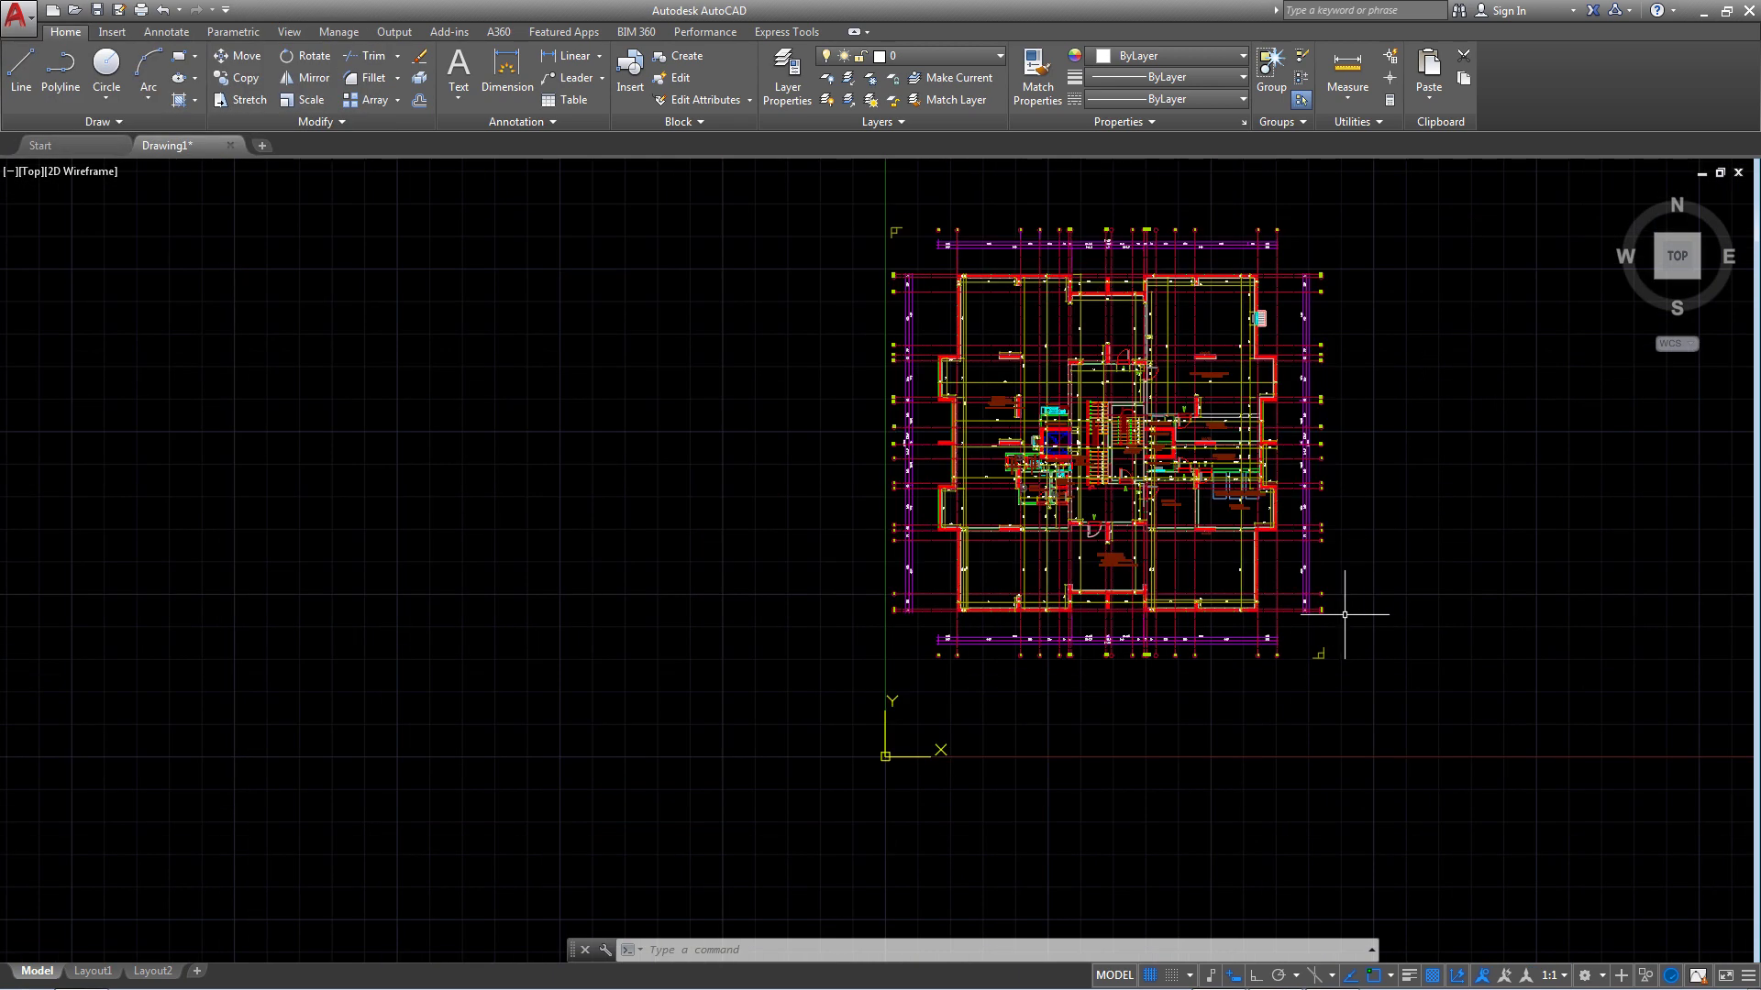
left_click(1384, 675)
left_click(814, 190)
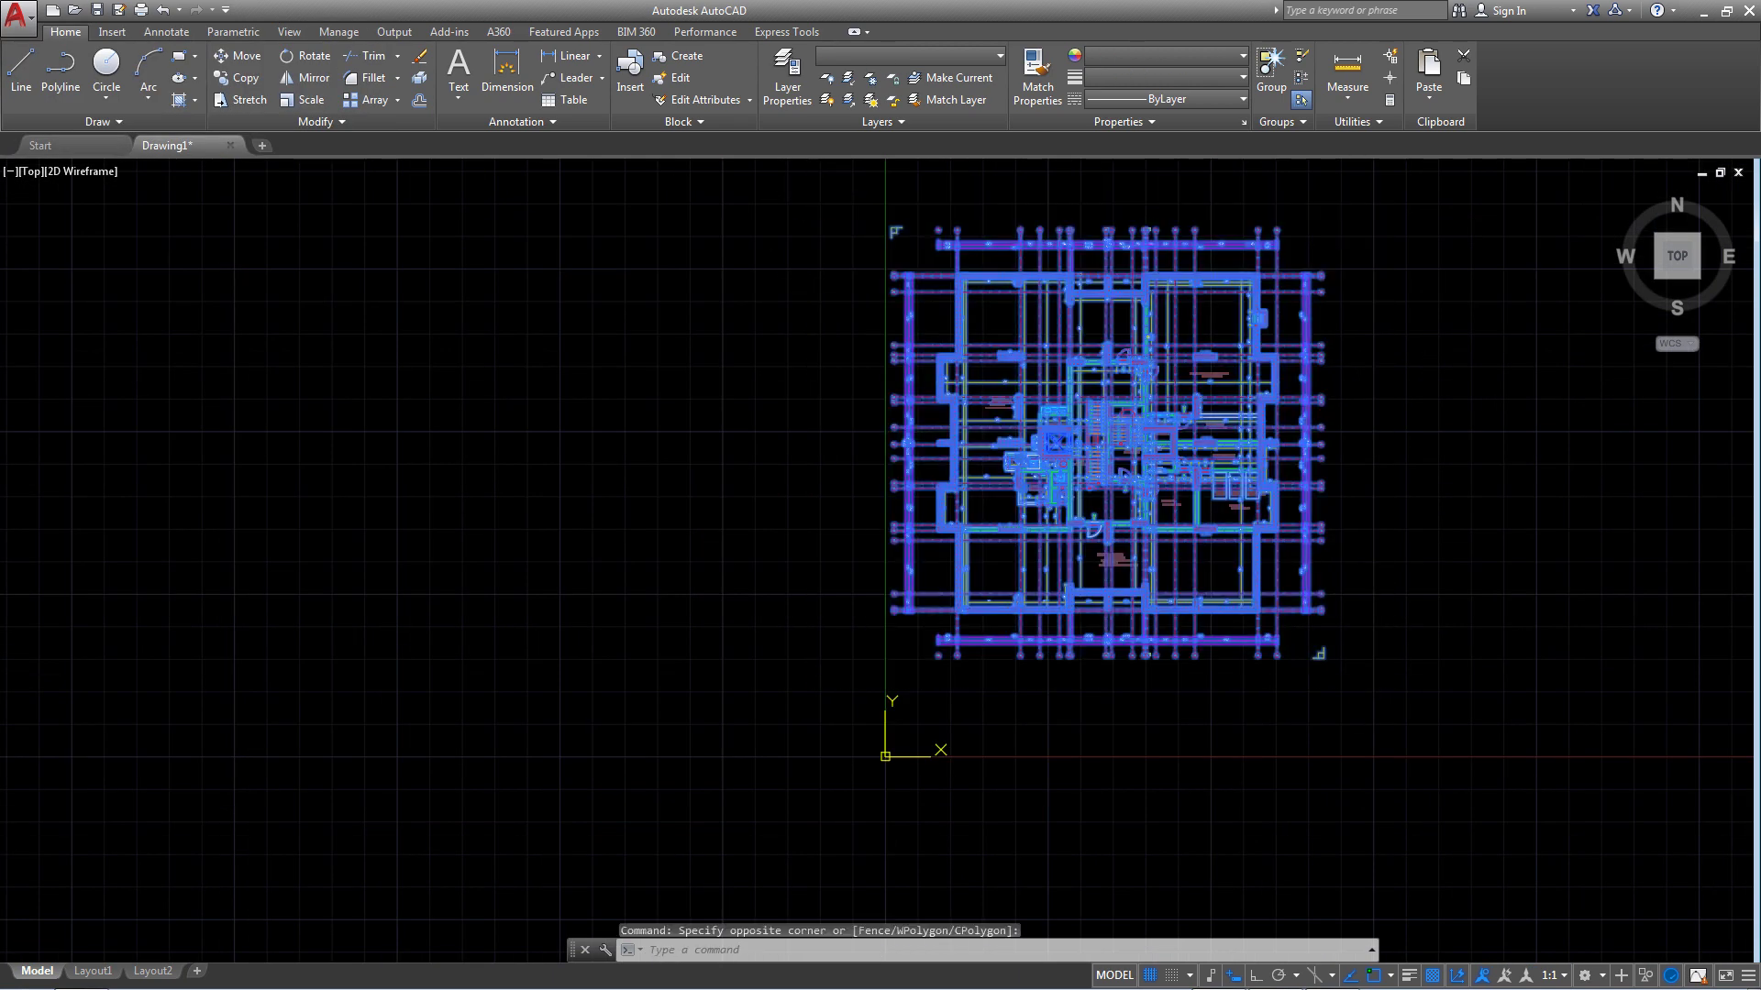
key("Delete")
mouse_move(896, 235)
middle_mouse_down()
mouse_move(712, 362)
mouse_move(31, 421)
middle_mouse_up()
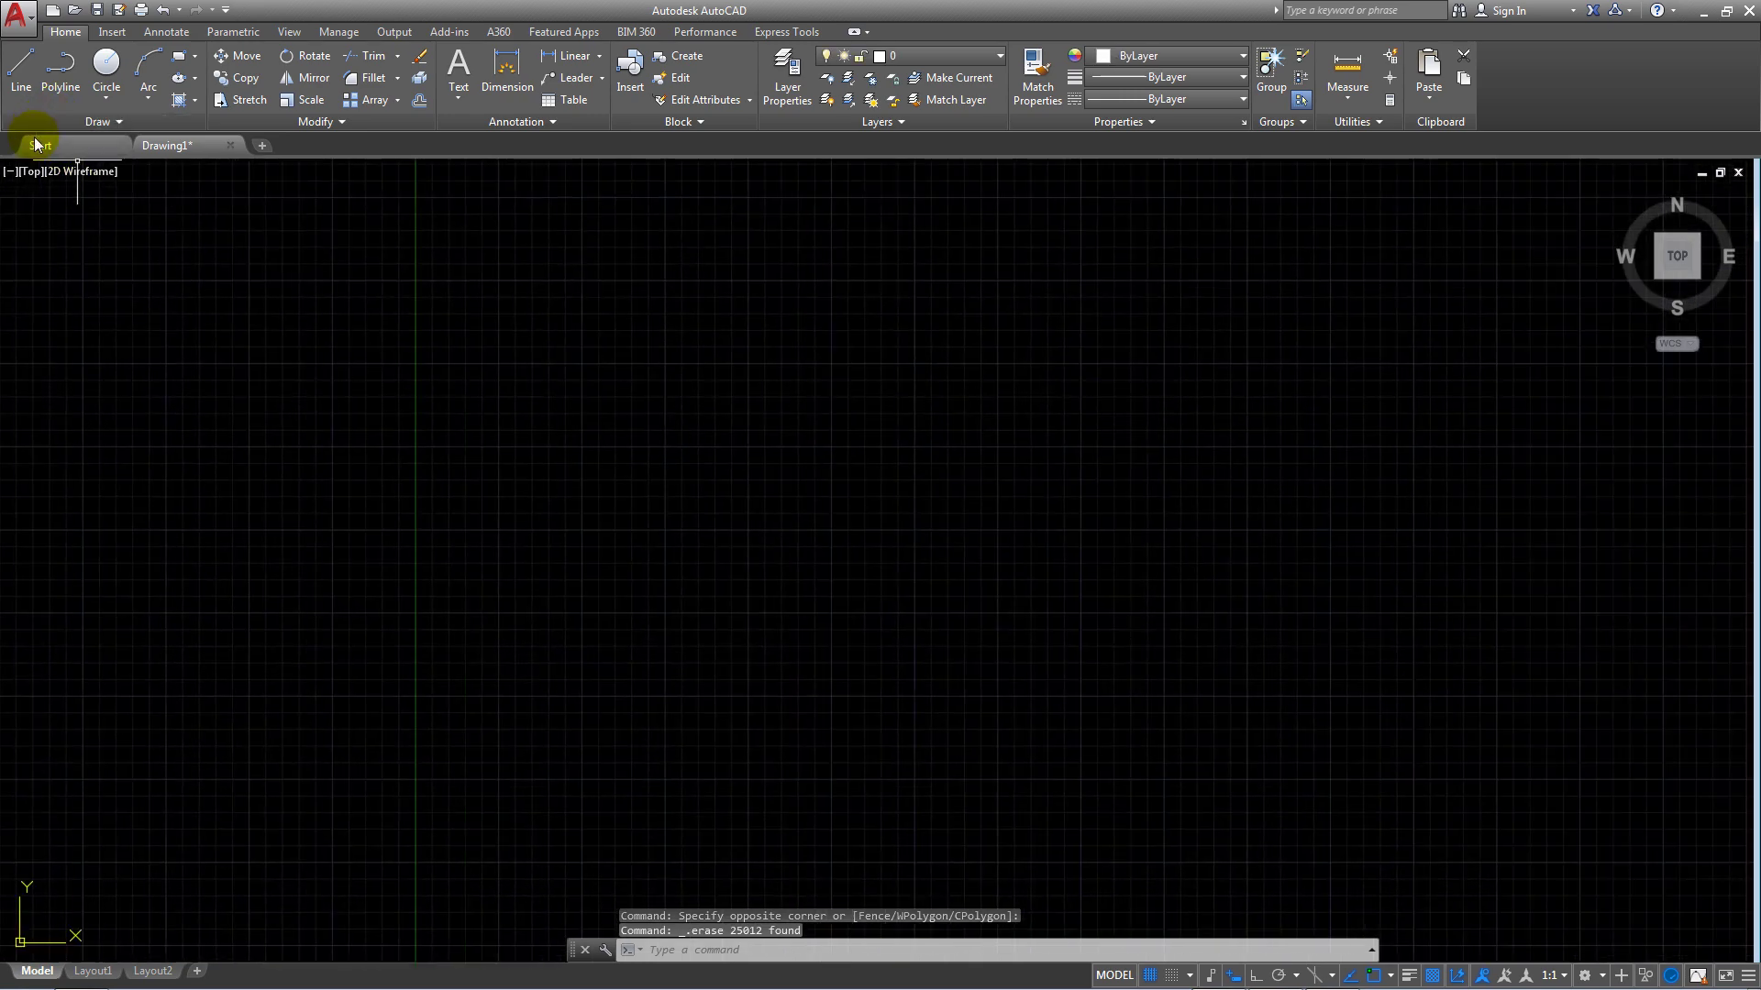
- Attempt to close the current drawing, cancel the save prompt, and reopen the application menu
left_click(17, 16)
mouse_move(62, 479)
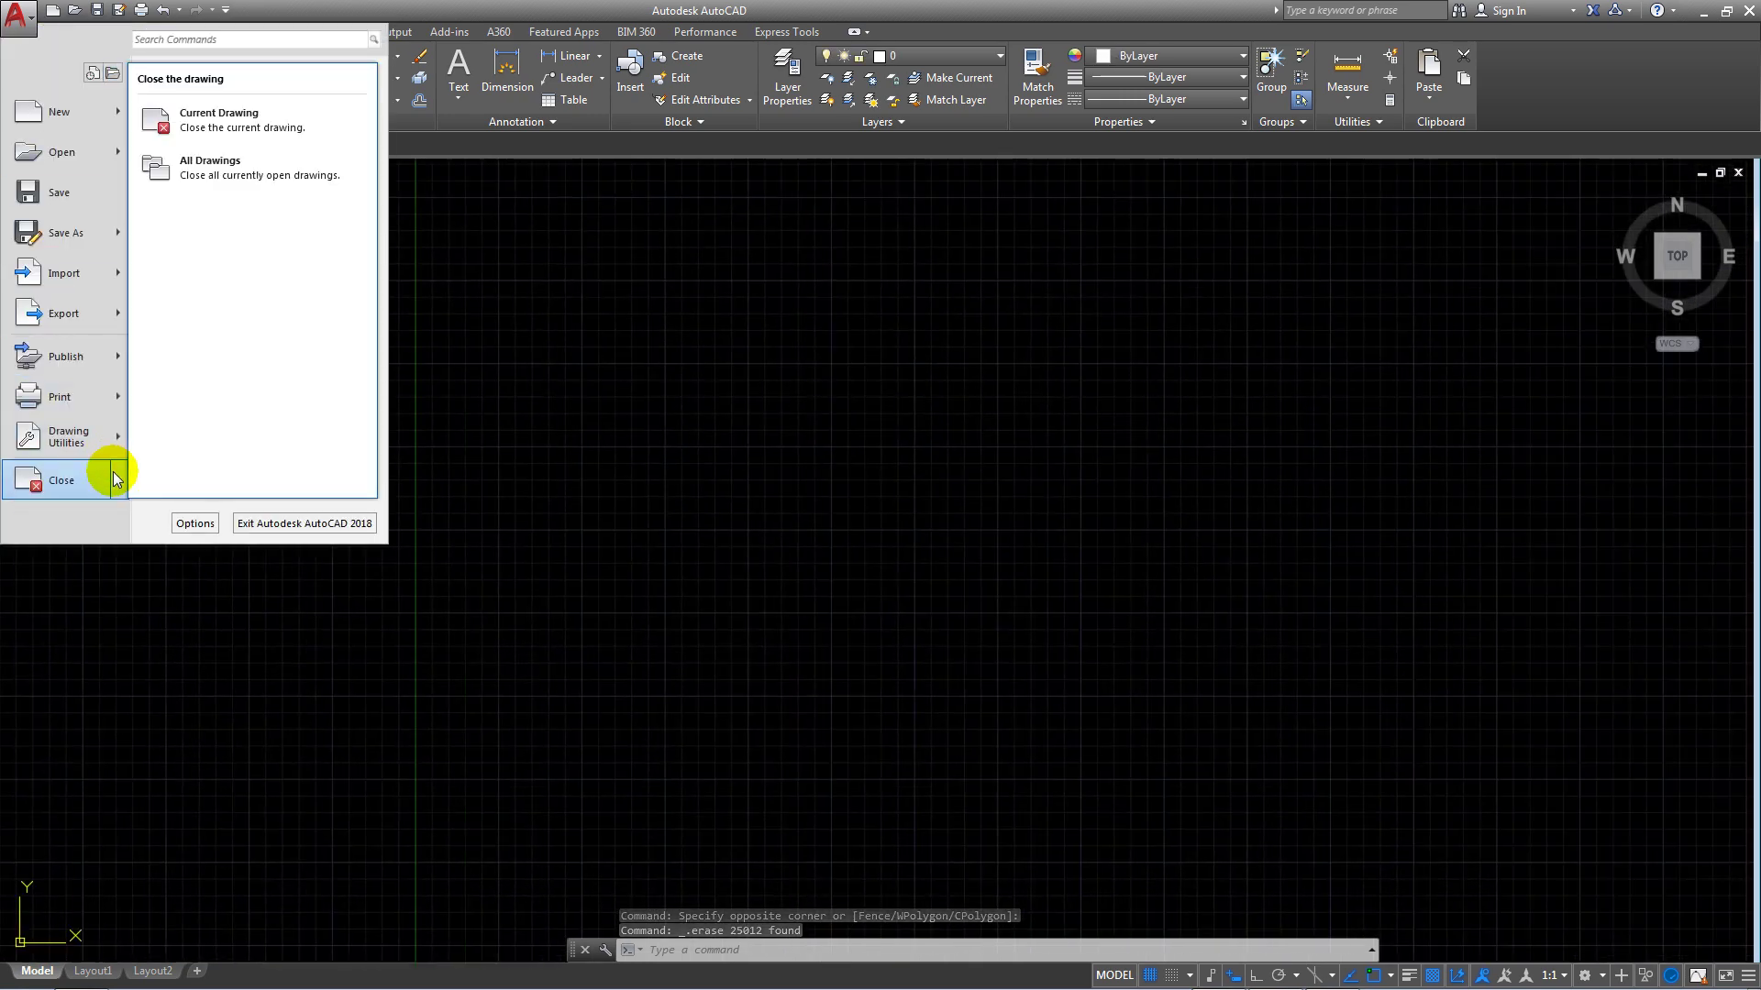
left_click(85, 478)
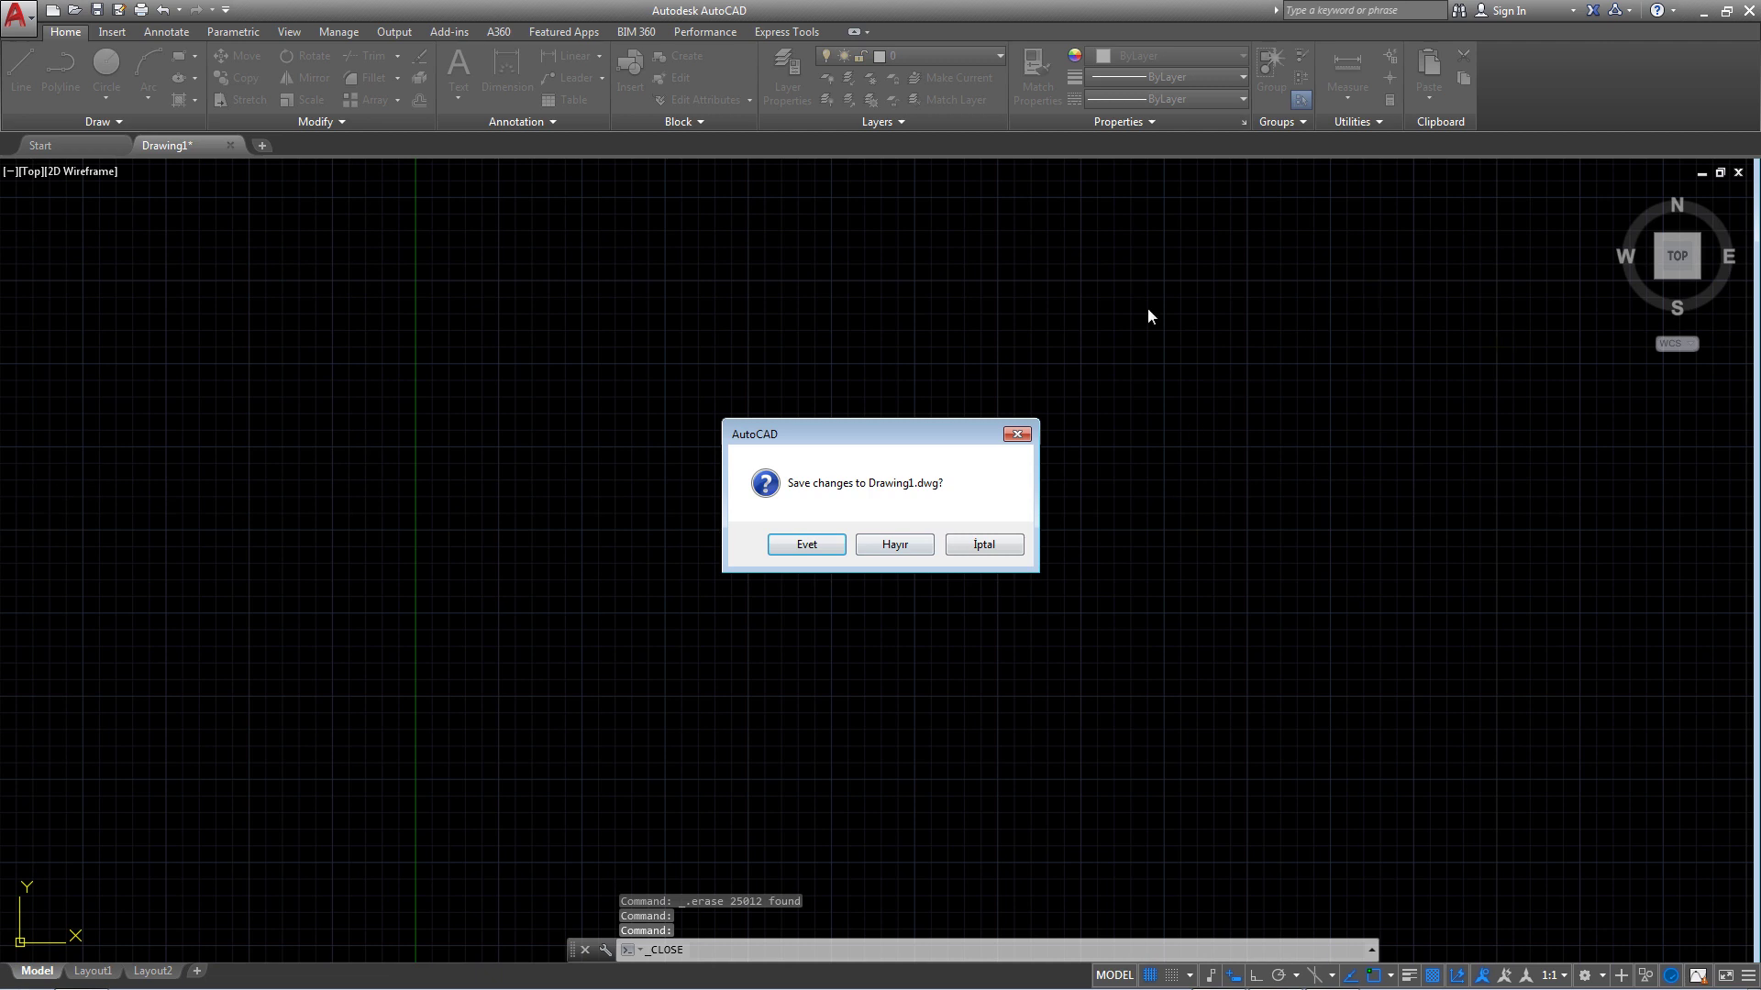
left_click(988, 546)
left_click(16, 15)
mouse_move(62, 481)
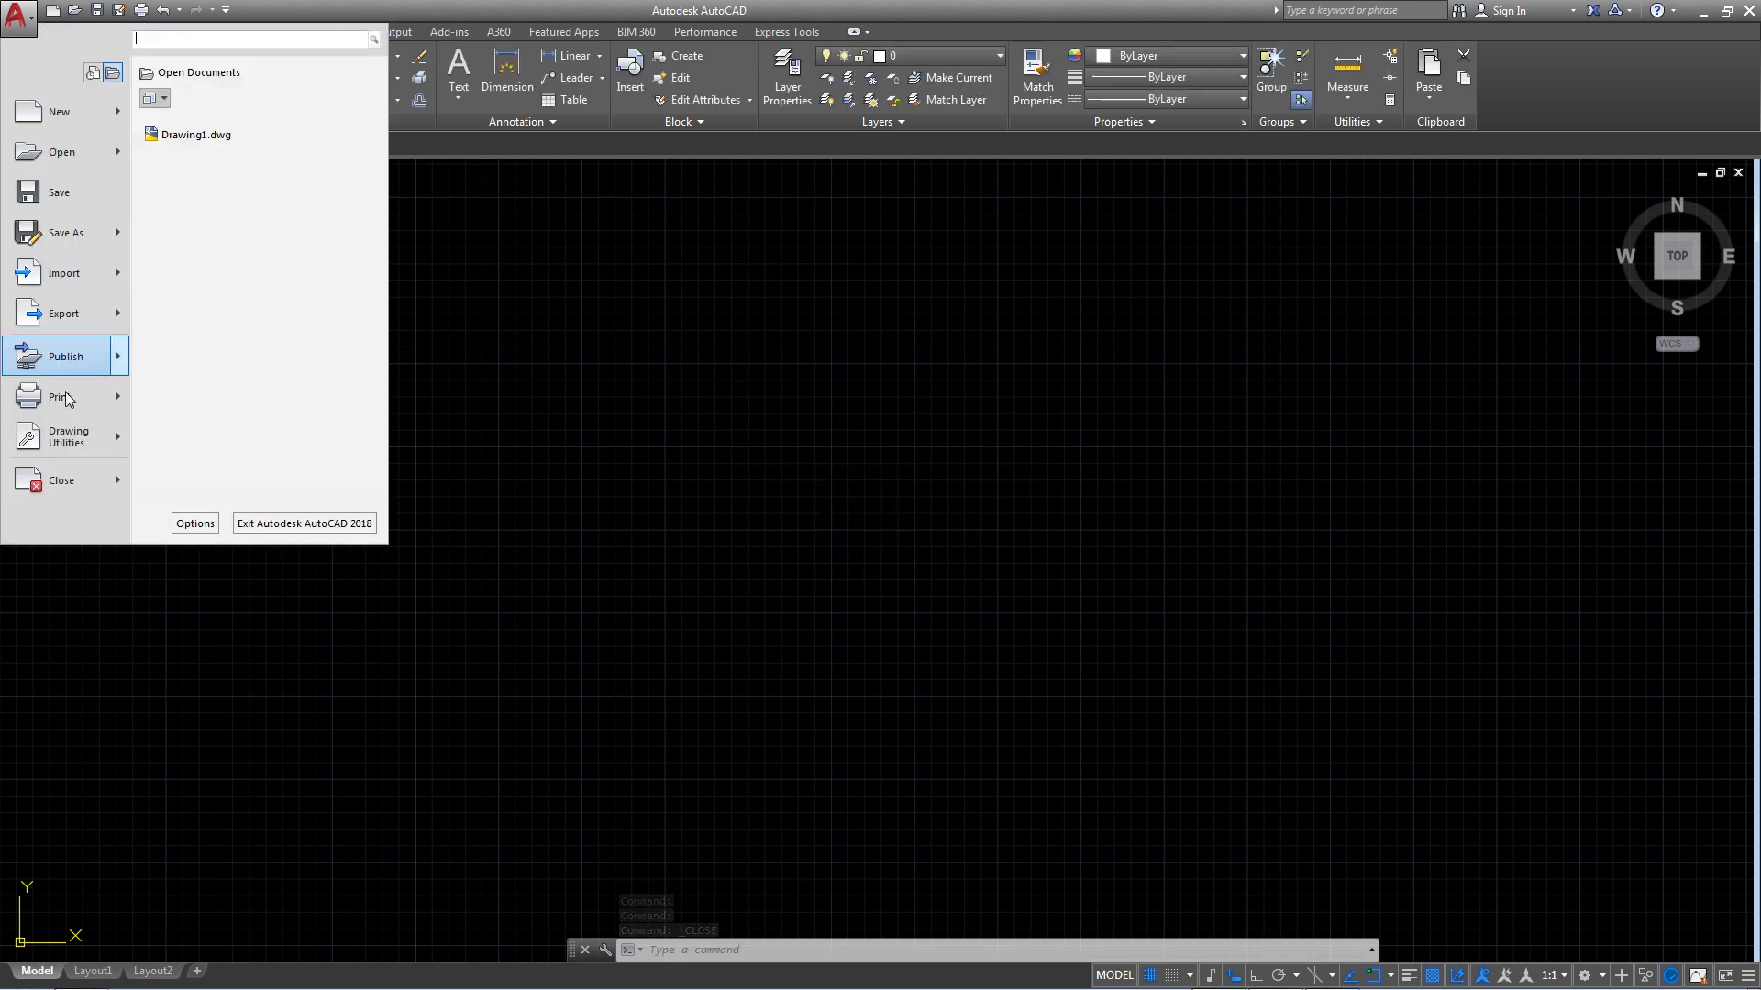